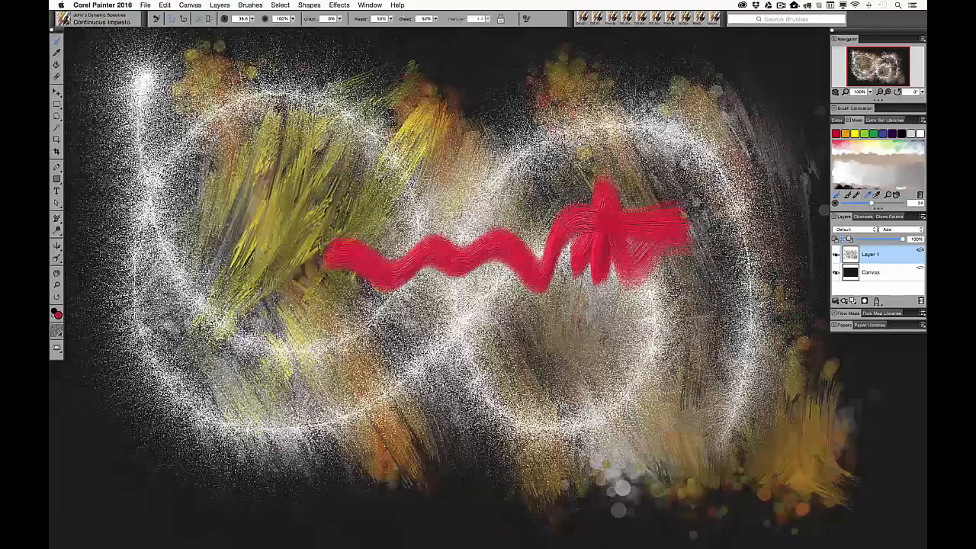
Paint red Continuous Impasto strokes across the middle of the canvas and build a rough rectangular frame around them
mouse_move(358, 177)
left_mouse_down()
mouse_move(467, 248)
mouse_move(546, 348)
left_mouse_up()
mouse_move(357, 213)
left_mouse_down()
mouse_move(465, 294)
mouse_move(563, 206)
left_mouse_up()
left_click_drag(584, 145, 597, 494)
left_click_drag(286, 435, 611, 452)
left_click_drag(488, 450, 655, 453)
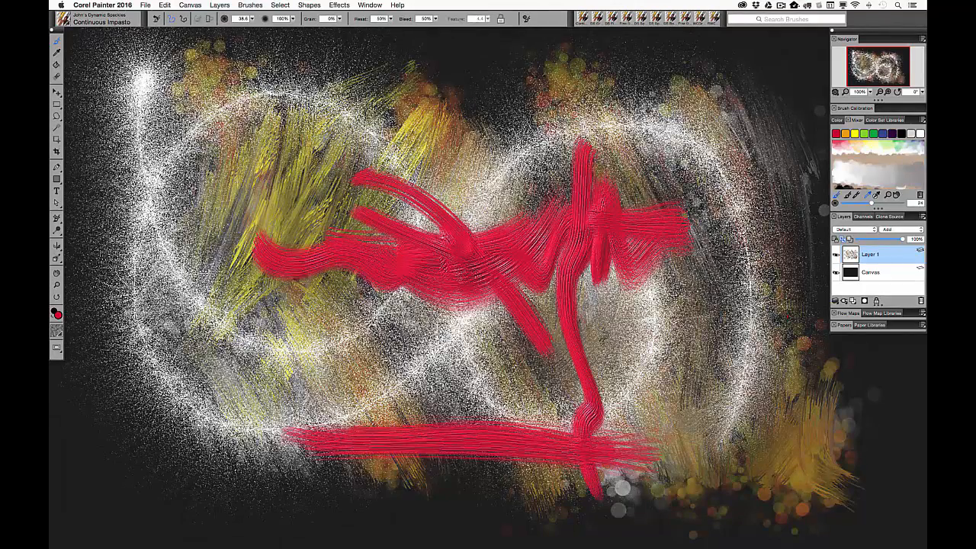
left_click_drag(343, 141, 340, 431)
left_click_drag(320, 180, 648, 182)
left_click_drag(603, 144, 599, 447)
left_click_drag(597, 253, 578, 438)
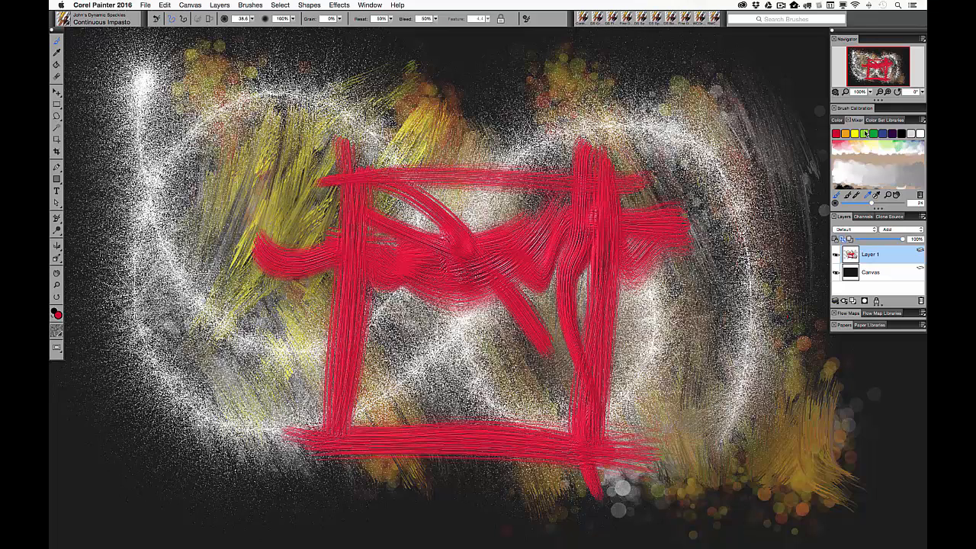
Paint a light green Continuous Impasto frame inside the red one and cross it with two diagonal strokes
left_click_drag(362, 186, 586, 185)
left_click_drag(376, 188, 366, 434)
left_click_drag(352, 391, 593, 418)
left_click_drag(546, 177, 550, 421)
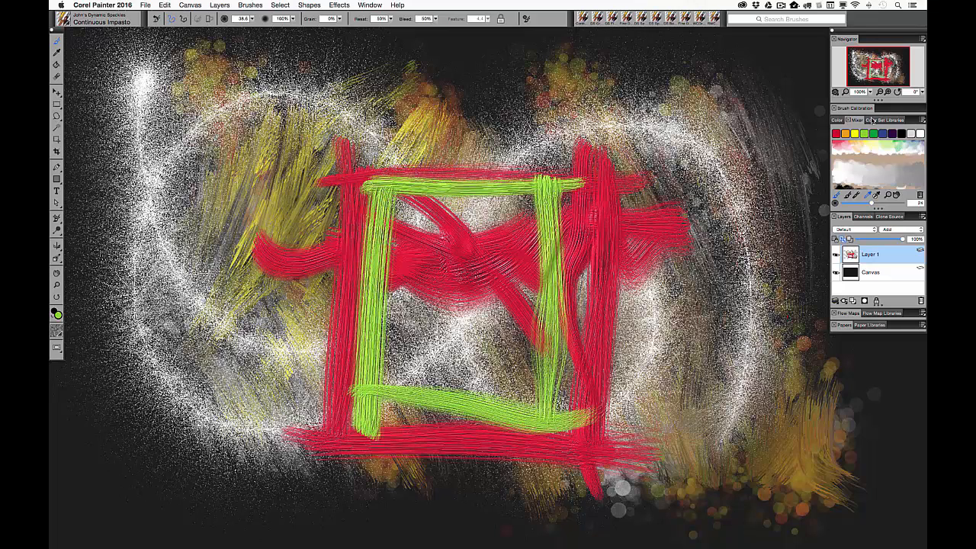
mouse_move(547, 181)
left_mouse_down()
mouse_move(450, 309)
mouse_move(351, 398)
left_mouse_up()
left_click_drag(385, 191, 521, 394)
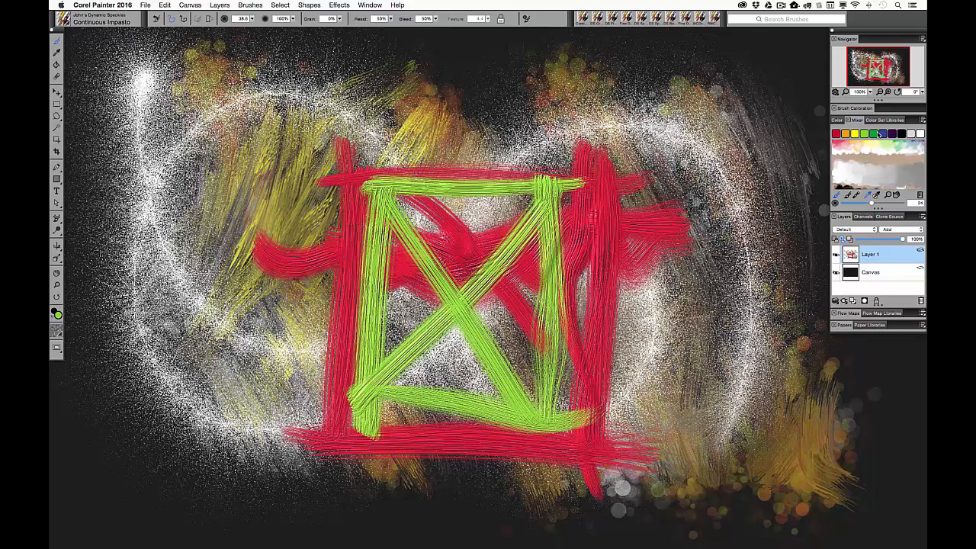
Paint four blue Continuous Impasto rings around the centre of the green cross
left_click_drag(488, 229, 466, 240)
left_click_drag(527, 321, 507, 331)
left_click_drag(457, 359, 431, 372)
mouse_move(428, 267)
left_mouse_down()
mouse_move(367, 306)
mouse_move(400, 288)
left_mouse_up()
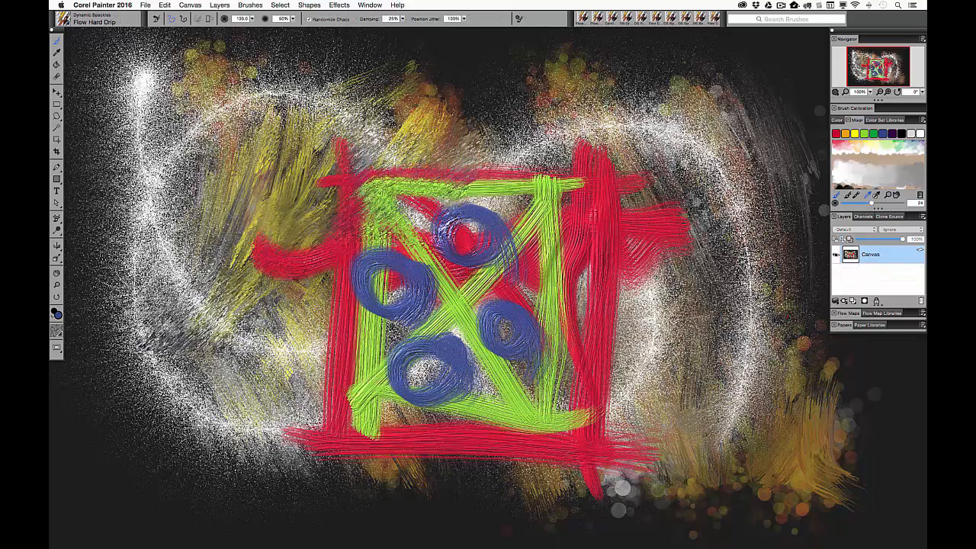
Smear and blend the red, green and blue strokes diagonally with the Flow Hard Drip brush
left_click_drag(228, 229, 381, 152)
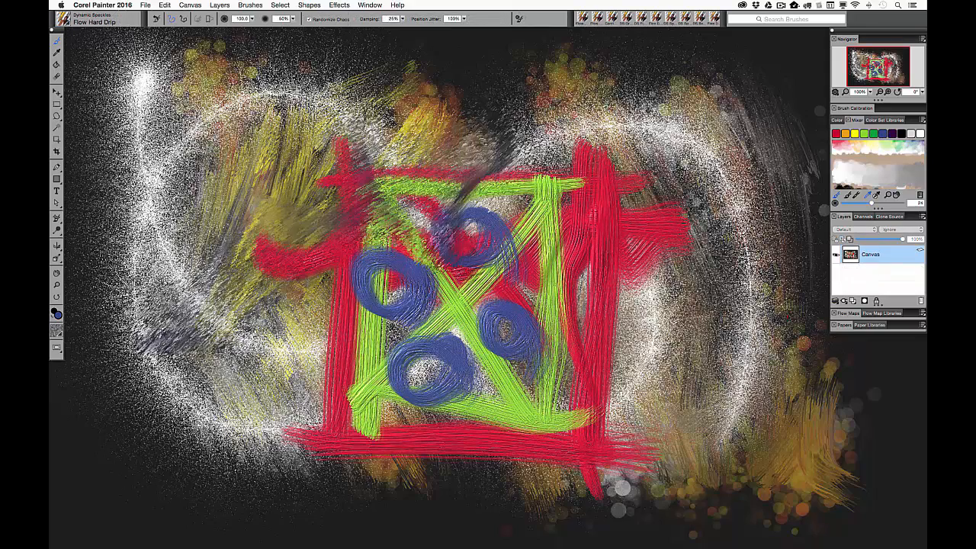
left_click_drag(343, 420, 534, 114)
left_click_drag(656, 168, 457, 427)
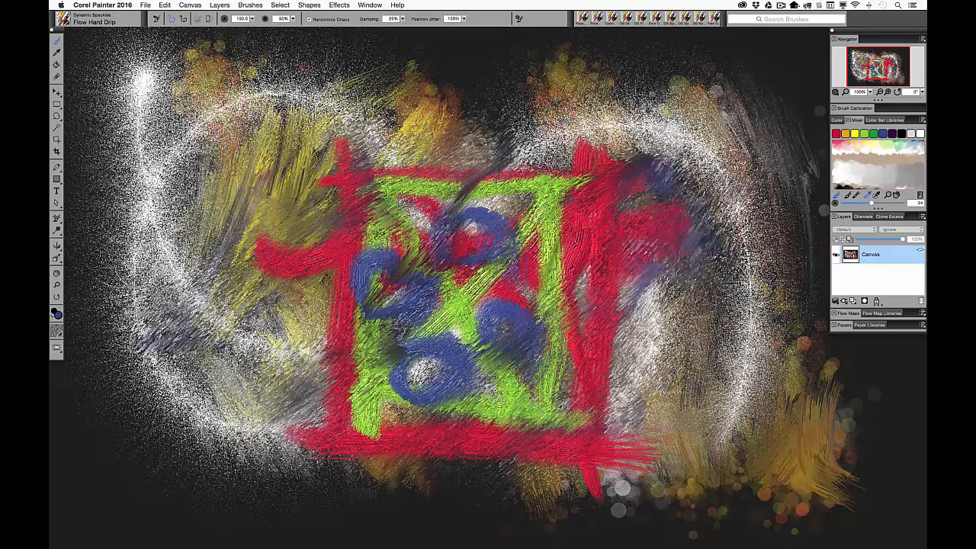
mouse_move(572, 115)
left_mouse_down()
mouse_move(763, 229)
mouse_move(648, 458)
mouse_move(435, 427)
left_mouse_up()
mouse_move(457, 457)
left_mouse_down()
mouse_move(198, 115)
mouse_move(534, 153)
left_mouse_up()
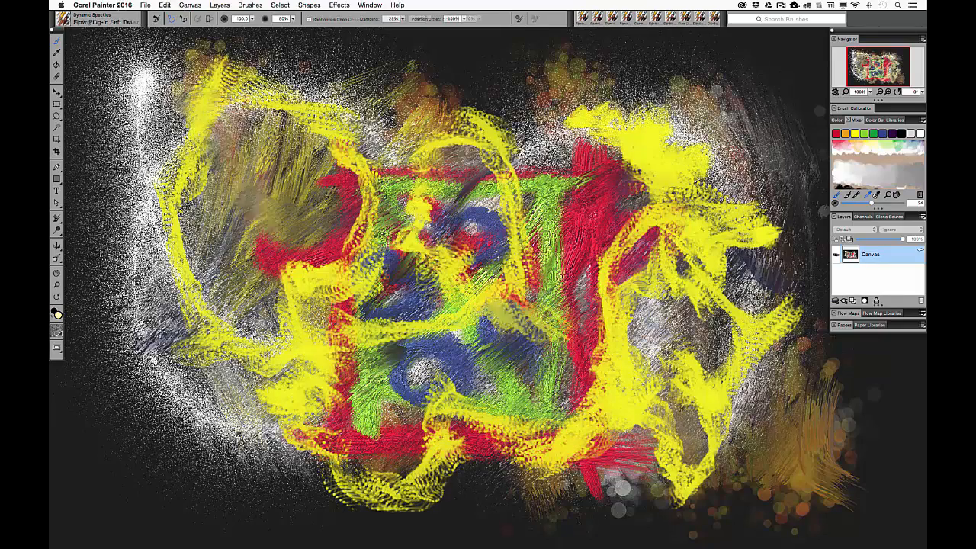
Blend the yellow strokes into the surrounding colours with the Flow Plug-in Left Twirl brush
mouse_move(191, 114)
left_mouse_down()
mouse_move(419, 229)
mouse_move(305, 419)
left_mouse_up()
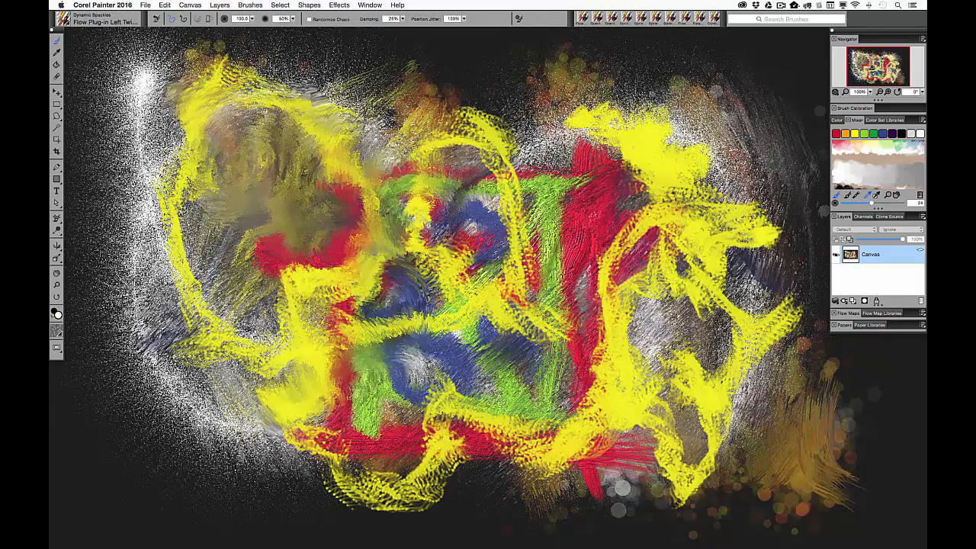
mouse_move(382, 442)
left_mouse_down()
mouse_move(519, 305)
mouse_move(648, 145)
mouse_move(633, 411)
mouse_move(763, 305)
left_mouse_up()
mouse_move(763, 114)
left_mouse_down()
mouse_move(496, 137)
mouse_move(137, 343)
mouse_move(366, 343)
left_mouse_up()
Hand-letter the word Painter in white across the painting with the Bristle Grainy Edge brush
left_click_drag(206, 386, 176, 305)
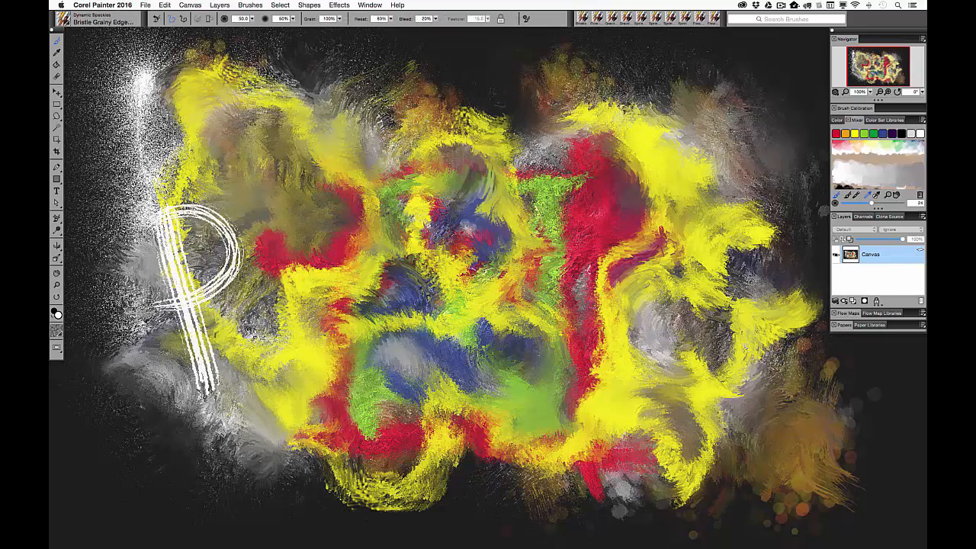
left_click_drag(252, 252, 347, 396)
left_click_drag(370, 251, 385, 397)
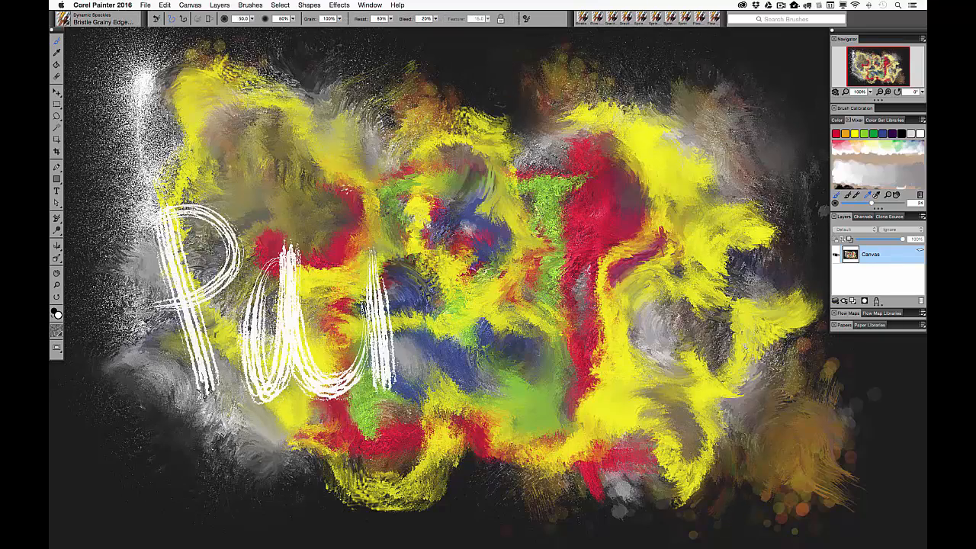
left_click_drag(336, 198, 397, 206)
left_click_drag(416, 397, 545, 366)
left_click_drag(553, 164, 549, 412)
left_click_drag(431, 233, 637, 251)
mouse_move(568, 320)
left_mouse_down()
mouse_move(602, 374)
mouse_move(690, 385)
left_mouse_up()
left_click_drag(687, 397, 778, 282)
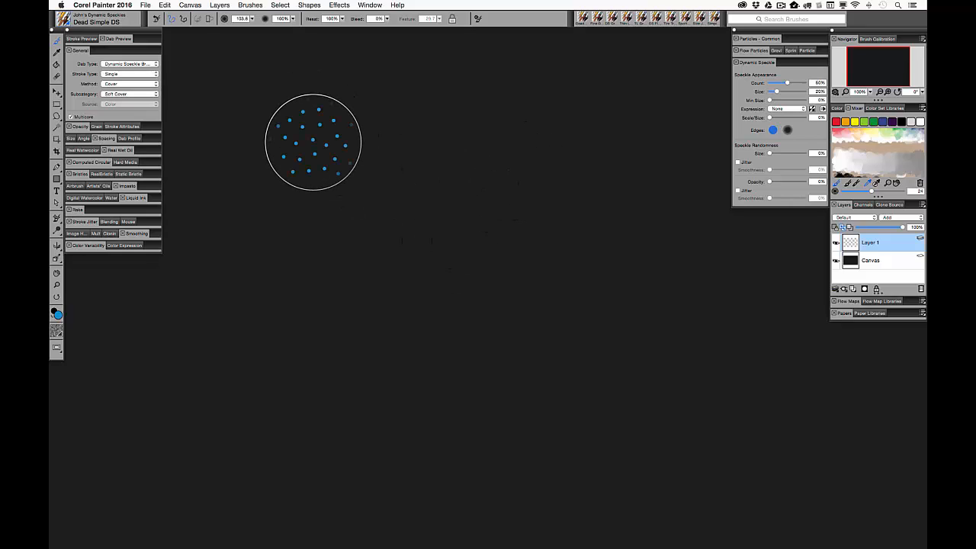
Stamp two rows of blue Dead Simple DS test dabs, with Dynamic Speckle Bristle chosen as the dab type
left_click(312, 142)
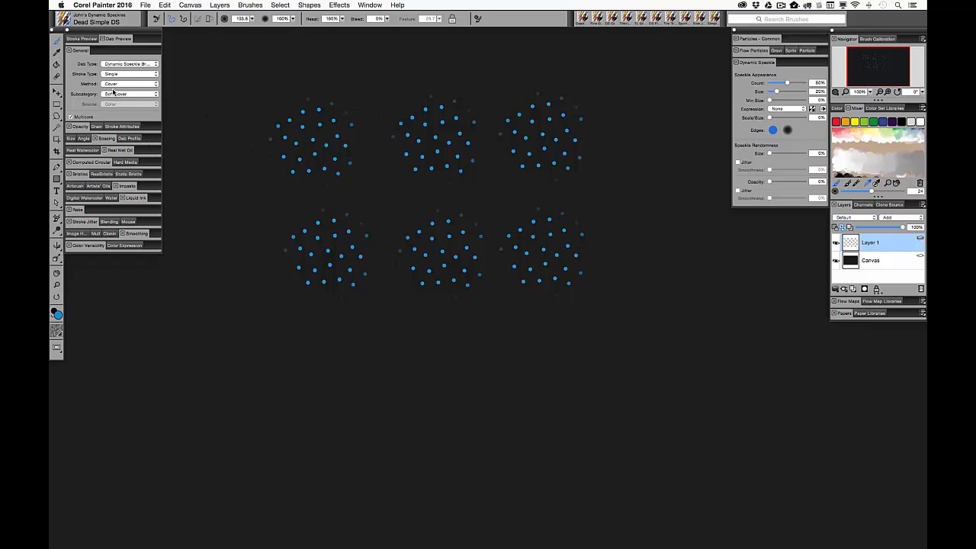
left_click(119, 65)
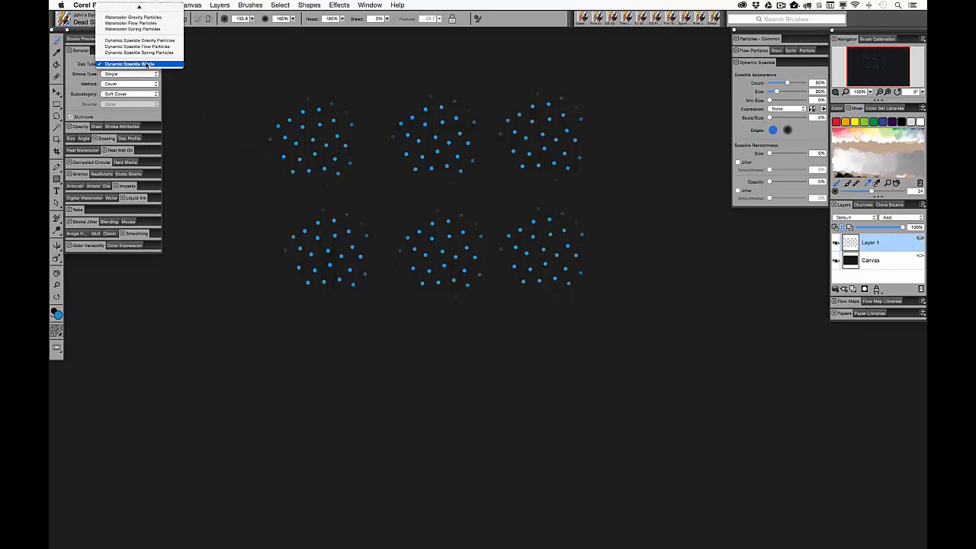
left_click(147, 64)
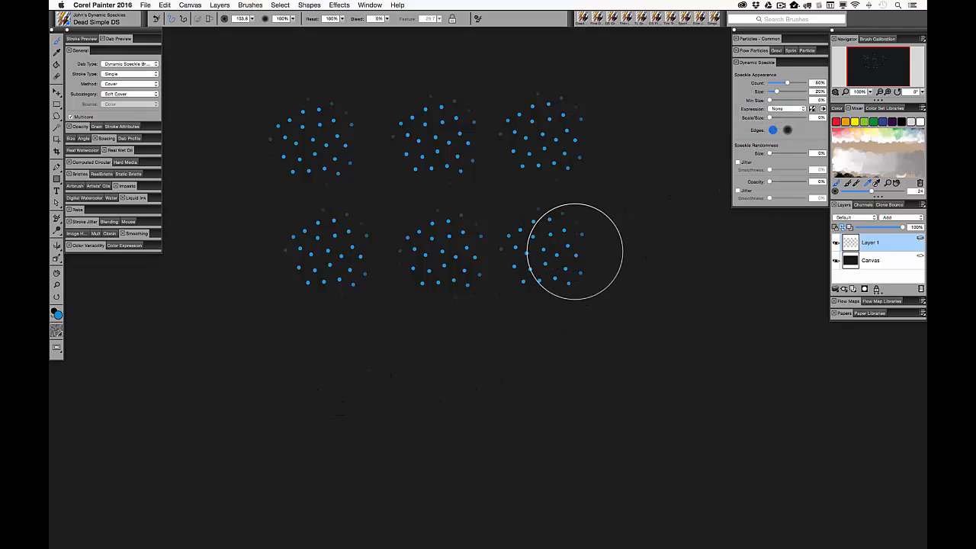
Vary the speckle Count and Size, ending at 29% and 35%, and stamp test dabs with the different settings
left_click_drag(788, 85, 782, 83)
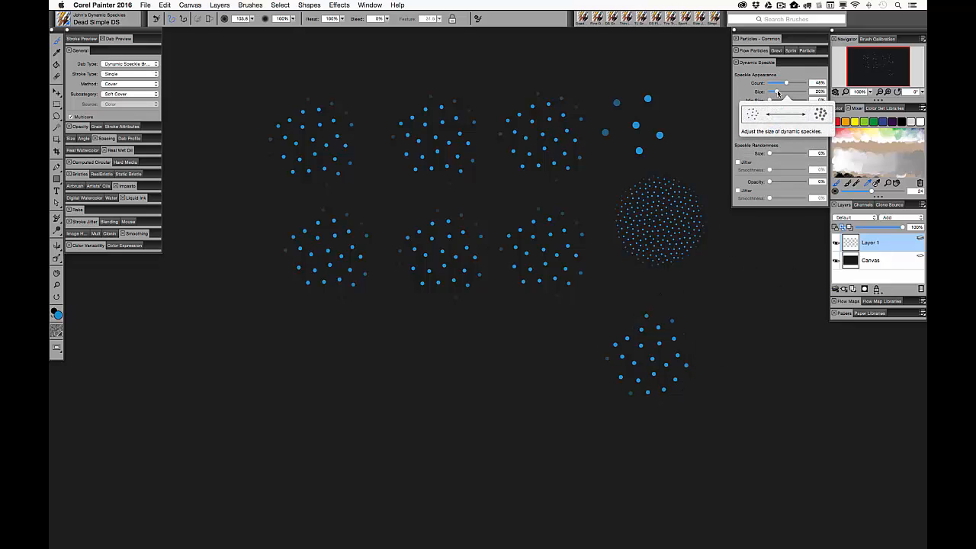
left_click(544, 370)
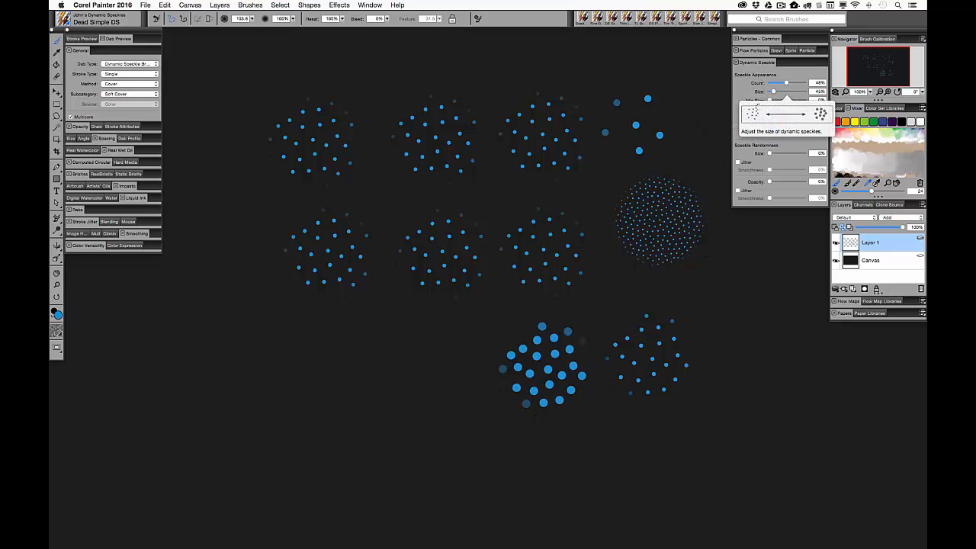
left_click(773, 91)
left_click(335, 369)
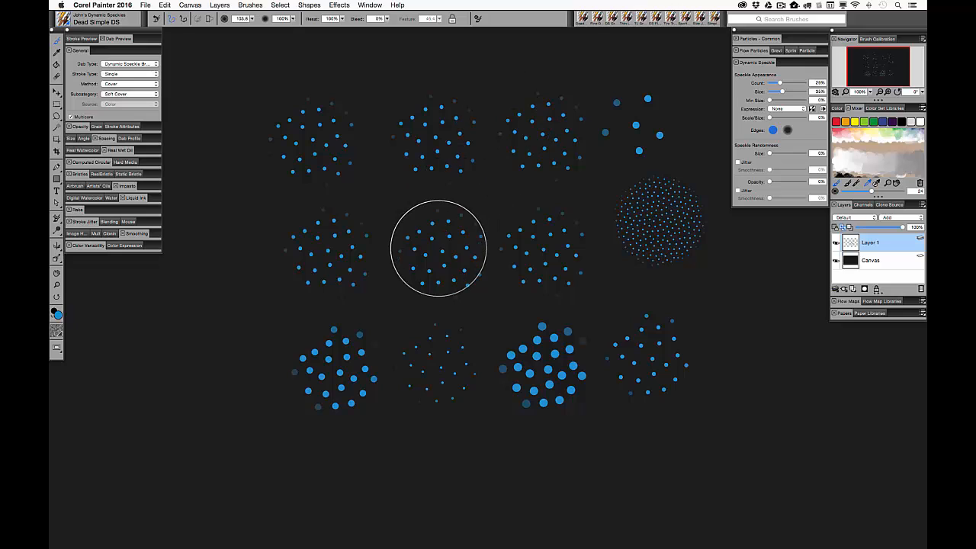
left_click(250, 319)
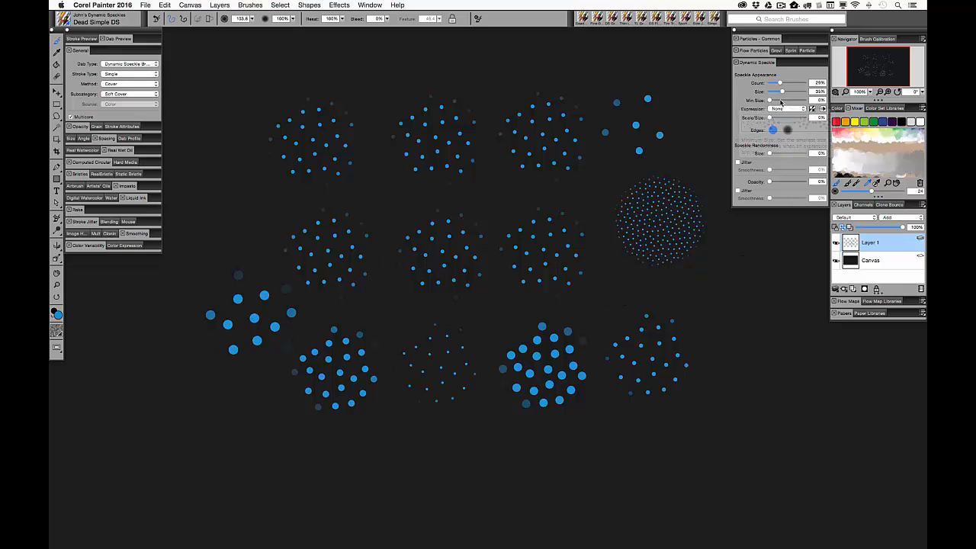
left_click(510, 79)
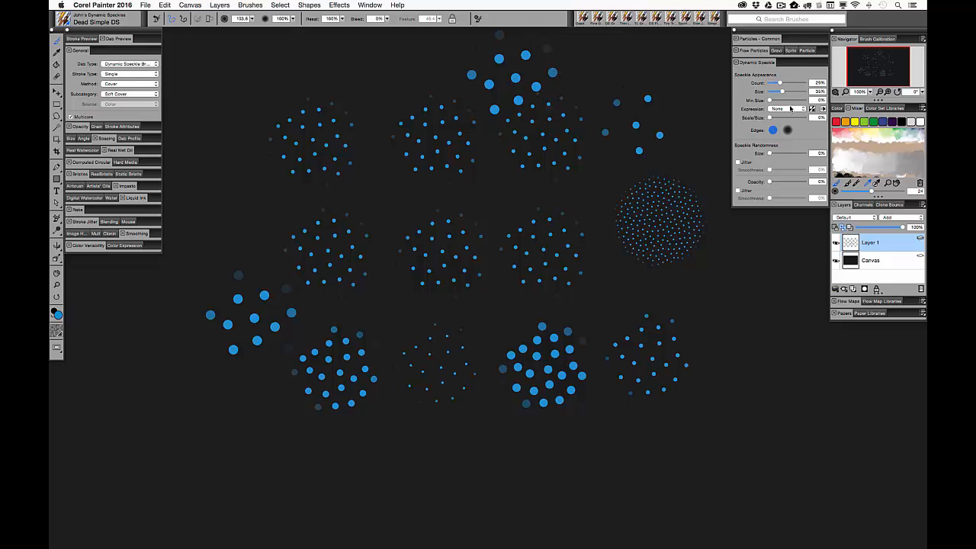
Set the speckle size Expression to Pressure and paint a wavy test stroke across the canvas
left_click(784, 110)
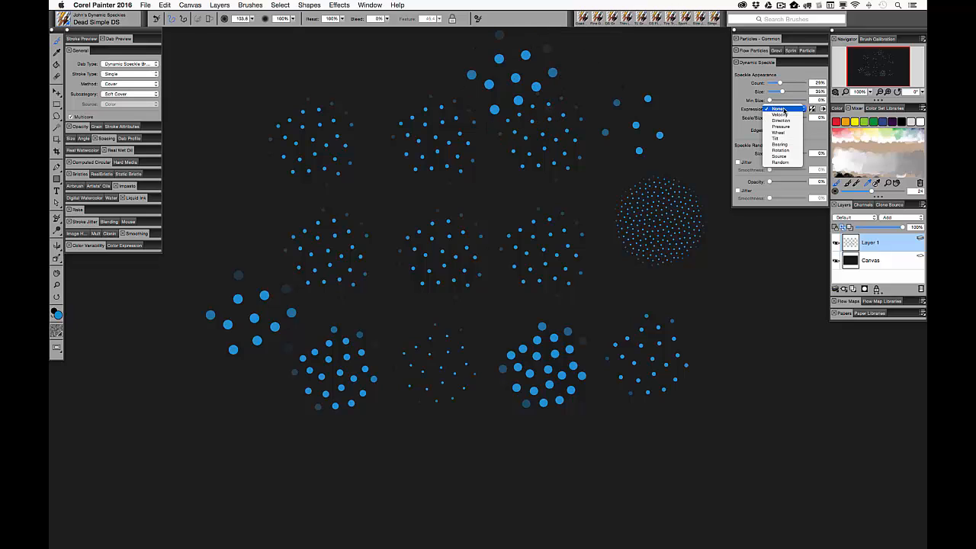
left_click(785, 127)
mouse_move(215, 131)
left_mouse_down()
mouse_move(225, 148)
mouse_move(284, 183)
mouse_move(354, 203)
mouse_move(435, 196)
mouse_move(535, 207)
mouse_move(669, 348)
mouse_move(732, 318)
left_mouse_up()
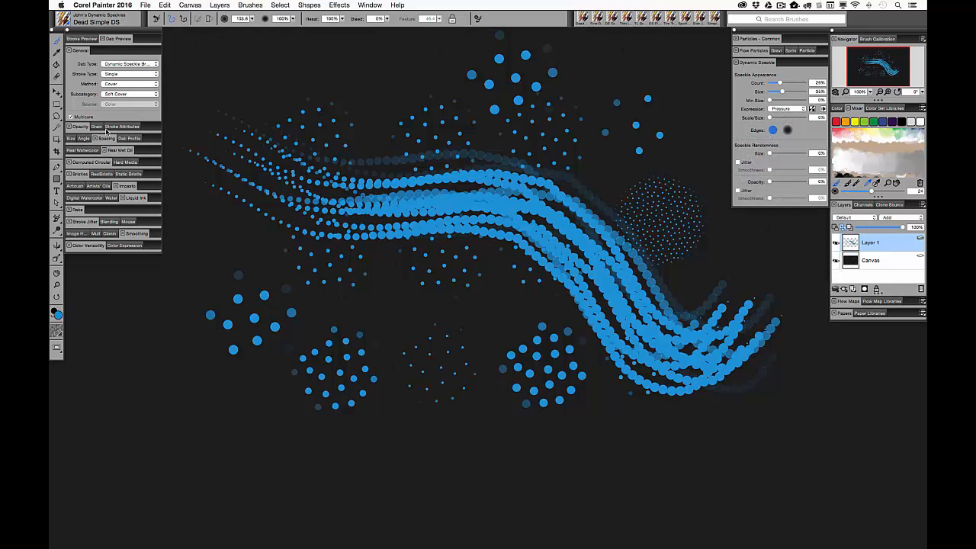
Set the brush size Expression to Pressure and paint two roughly horizontal test strokes with varying pressure
left_click(73, 140)
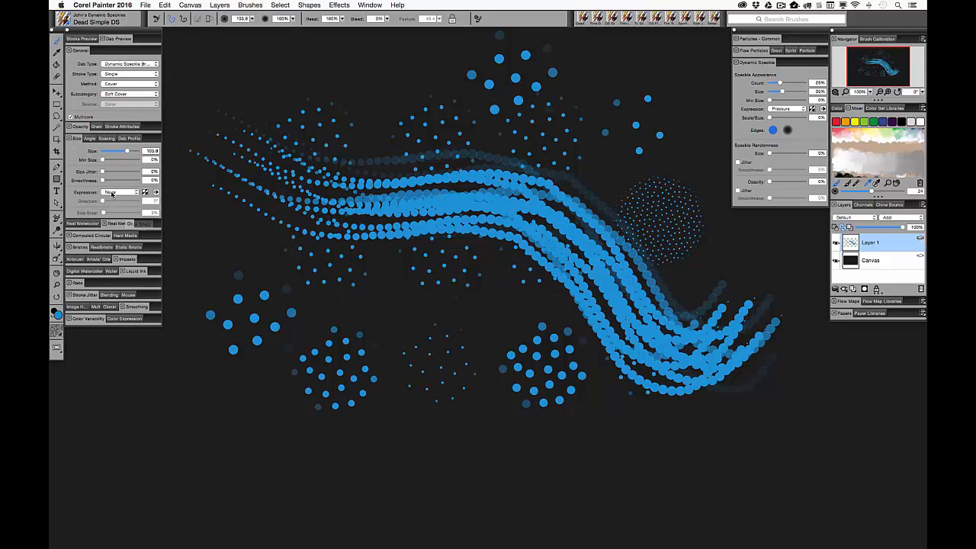
left_click(112, 193)
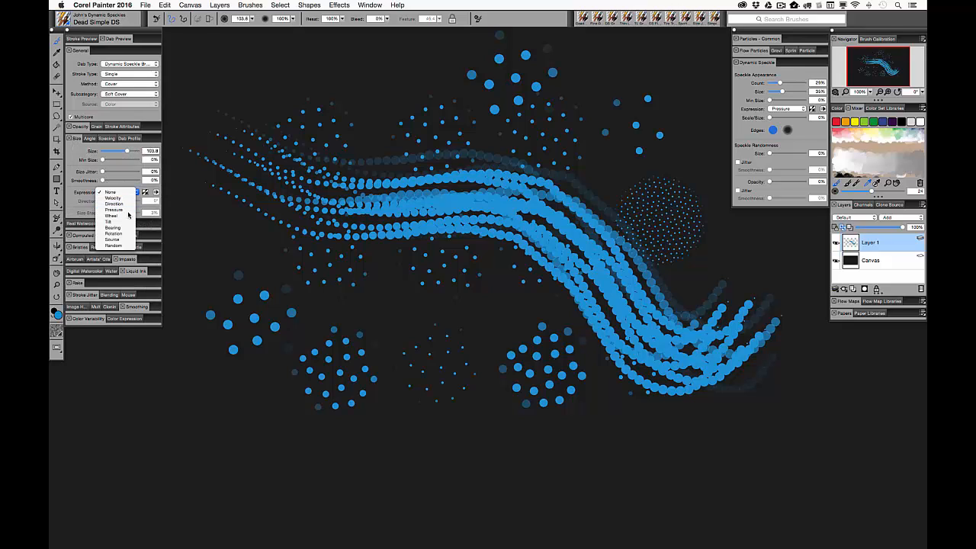
left_click(118, 209)
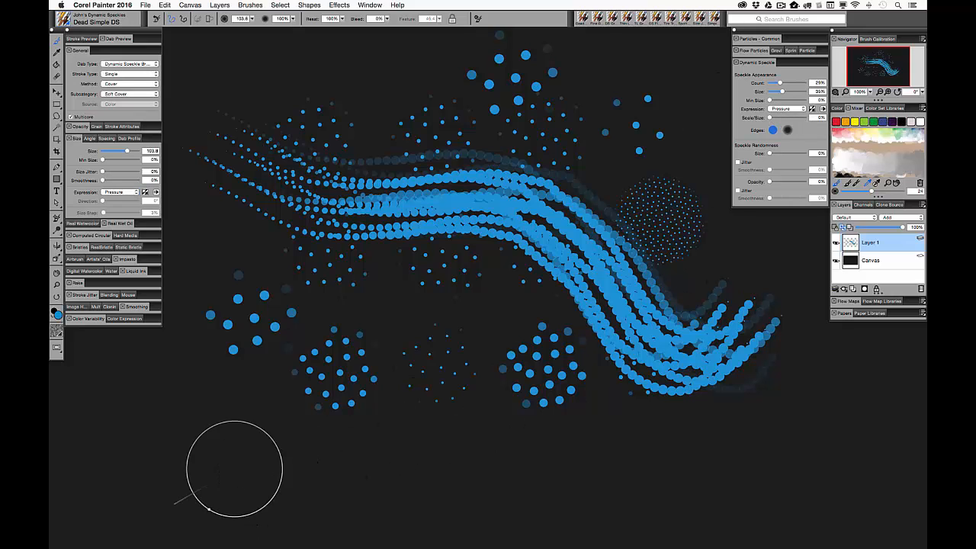
left_click_drag(229, 444, 801, 435)
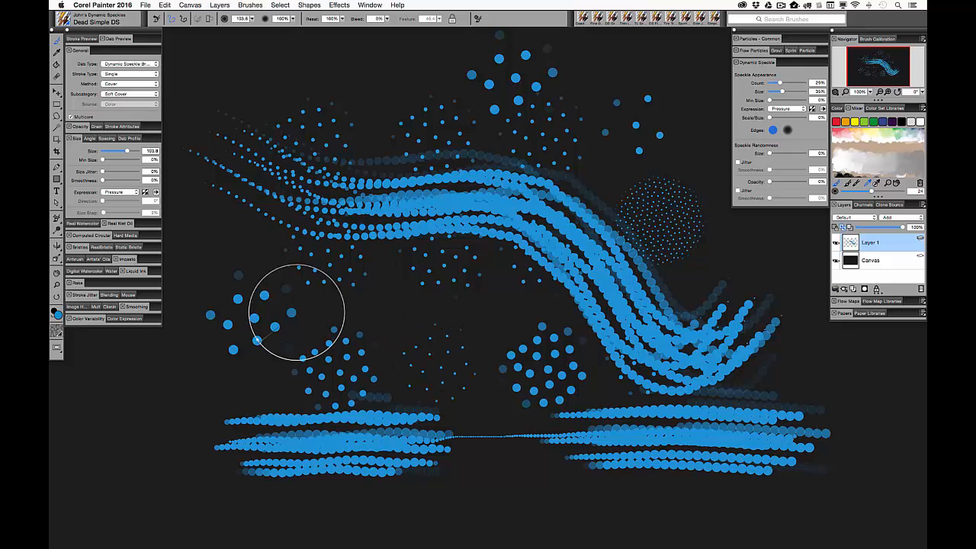
mouse_move(275, 304)
left_mouse_down()
mouse_move(340, 298)
mouse_move(643, 337)
mouse_move(620, 370)
left_mouse_up()
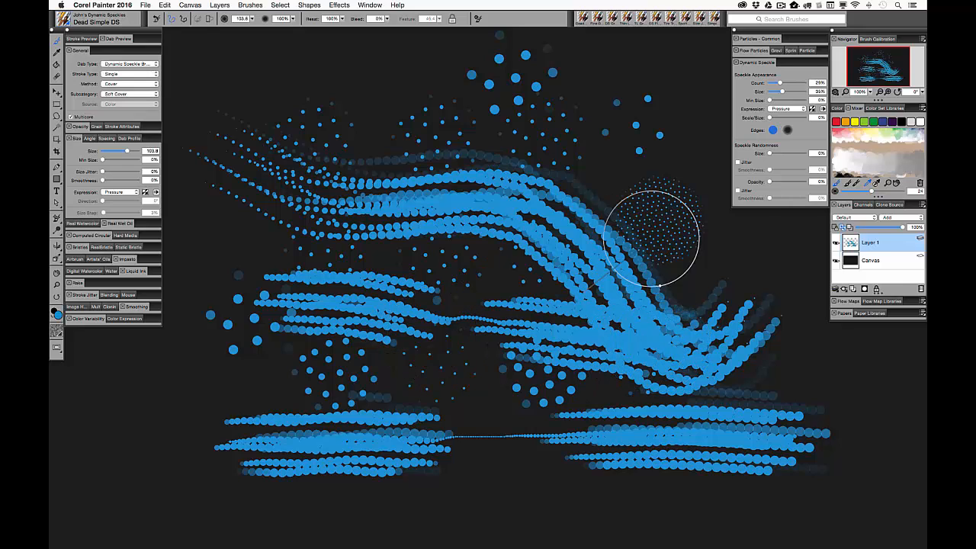
Set Scale/Size to 100% and paint long test strokes, first with hard-edged and then with soft-edged speckles
left_click_drag(770, 118, 772, 118)
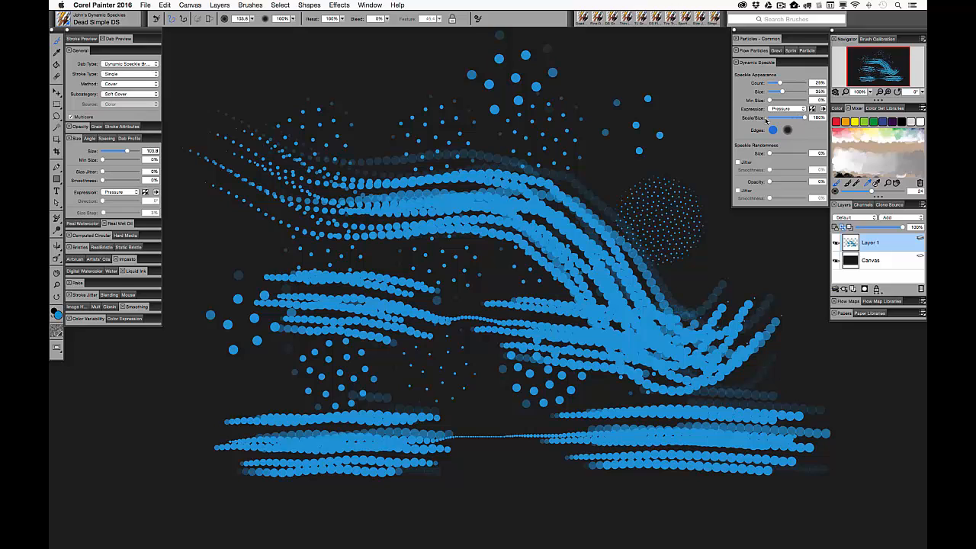
mouse_move(279, 83)
left_mouse_down()
mouse_move(375, 102)
mouse_move(499, 87)
mouse_move(578, 130)
mouse_move(644, 129)
mouse_move(666, 154)
mouse_move(660, 174)
mouse_move(642, 179)
mouse_move(546, 173)
mouse_move(503, 187)
mouse_move(465, 224)
mouse_move(461, 271)
mouse_move(432, 315)
mouse_move(440, 337)
left_mouse_up()
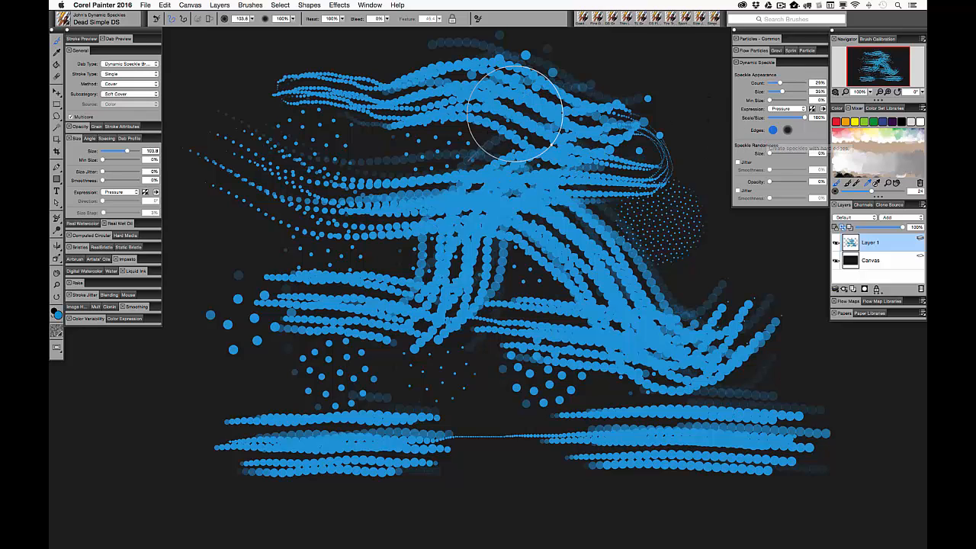
left_click(787, 130)
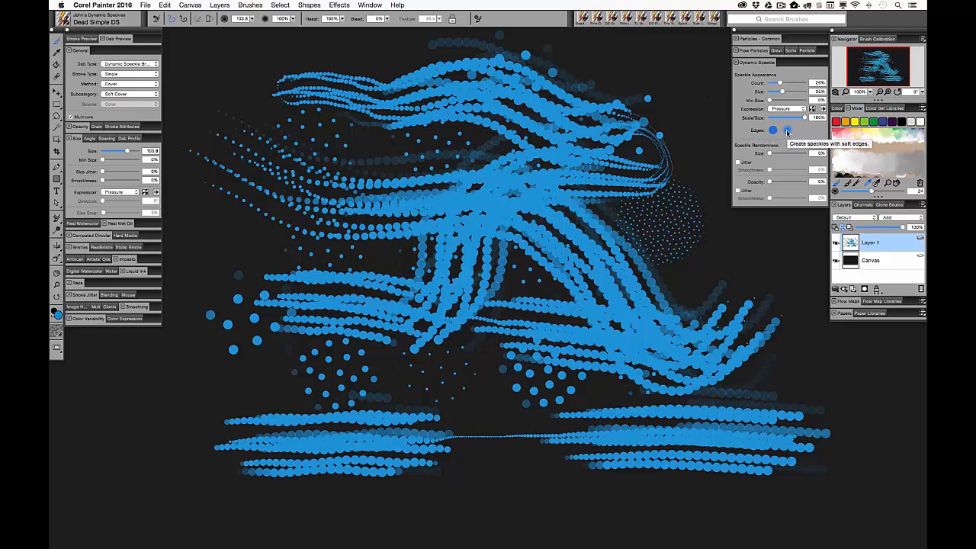
mouse_move(211, 92)
left_mouse_down()
mouse_move(287, 148)
mouse_move(346, 159)
mouse_move(484, 132)
mouse_move(591, 134)
mouse_move(682, 189)
mouse_move(716, 276)
mouse_move(756, 267)
mouse_move(778, 288)
mouse_move(779, 330)
mouse_move(822, 369)
left_mouse_up()
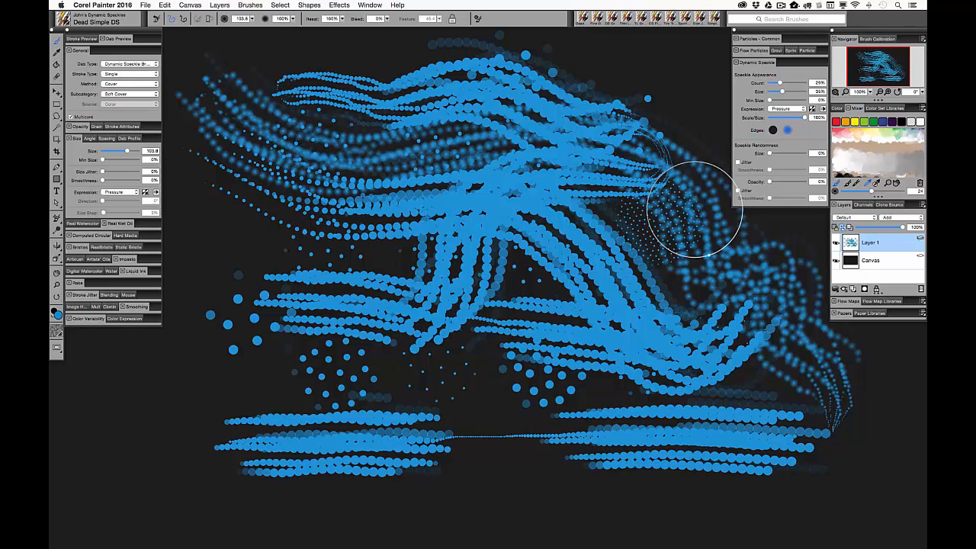
Clear all strokes from Layer 1 and paint two new test strokes with hard-edged speckles
key("super+a")
key("BackSpace")
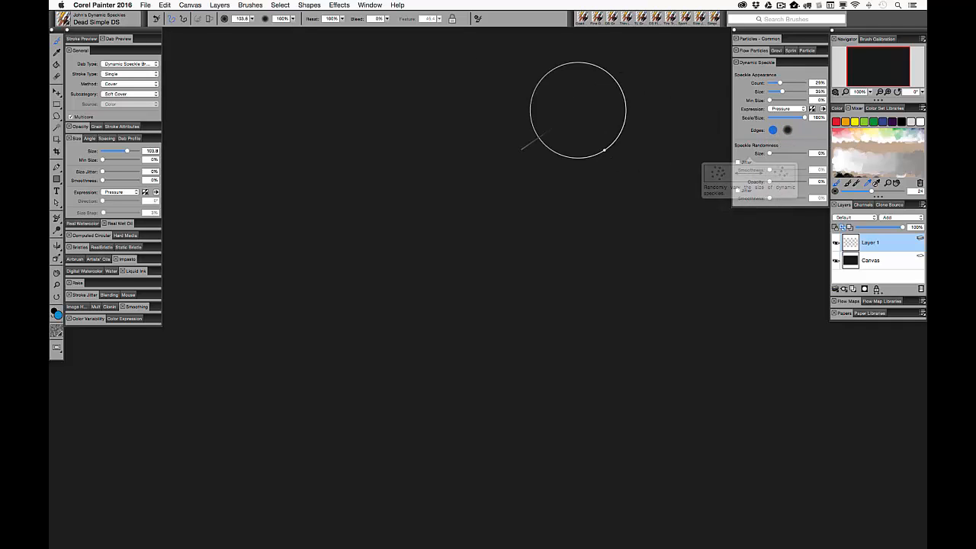
mouse_move(293, 105)
left_mouse_down()
mouse_move(584, 124)
mouse_move(681, 155)
left_mouse_up()
mouse_move(606, 185)
left_mouse_down()
mouse_move(580, 219)
mouse_move(262, 127)
left_mouse_up()
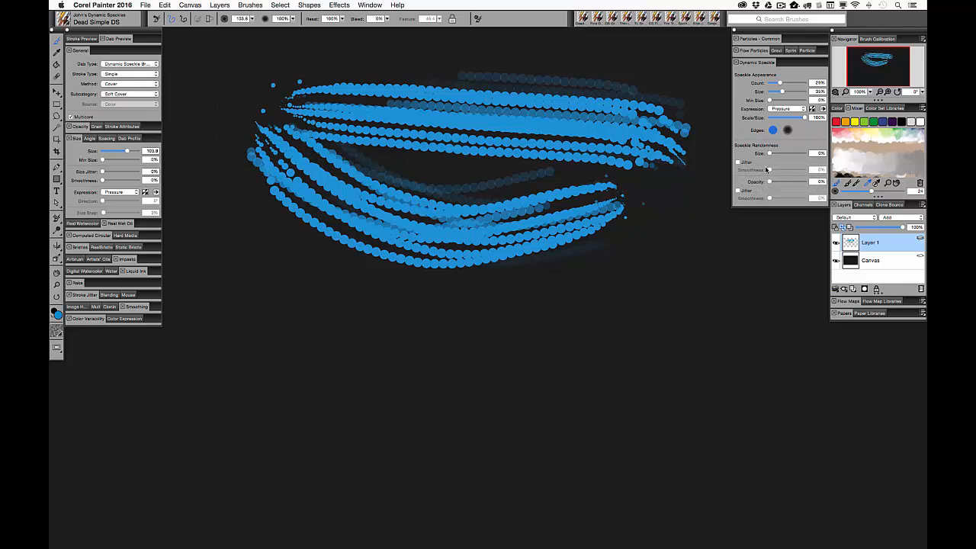
Set the Speckle Randomness Size to 100% and paint curved and looping test strokes below the existing ones
left_click_drag(769, 153, 806, 154)
mouse_move(691, 240)
left_mouse_down()
mouse_move(623, 317)
mouse_move(404, 295)
left_mouse_up()
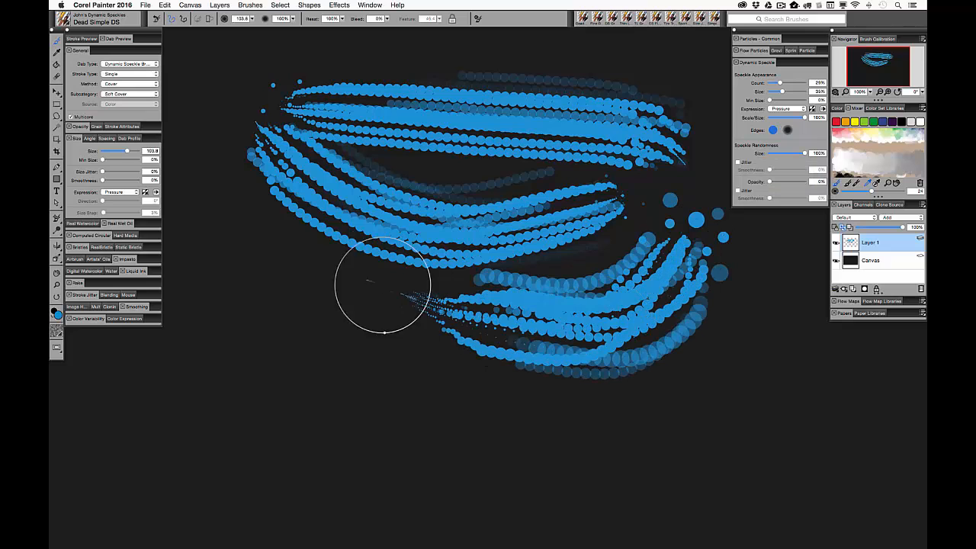
mouse_move(315, 298)
left_mouse_down()
mouse_move(221, 347)
mouse_move(465, 412)
left_mouse_up()
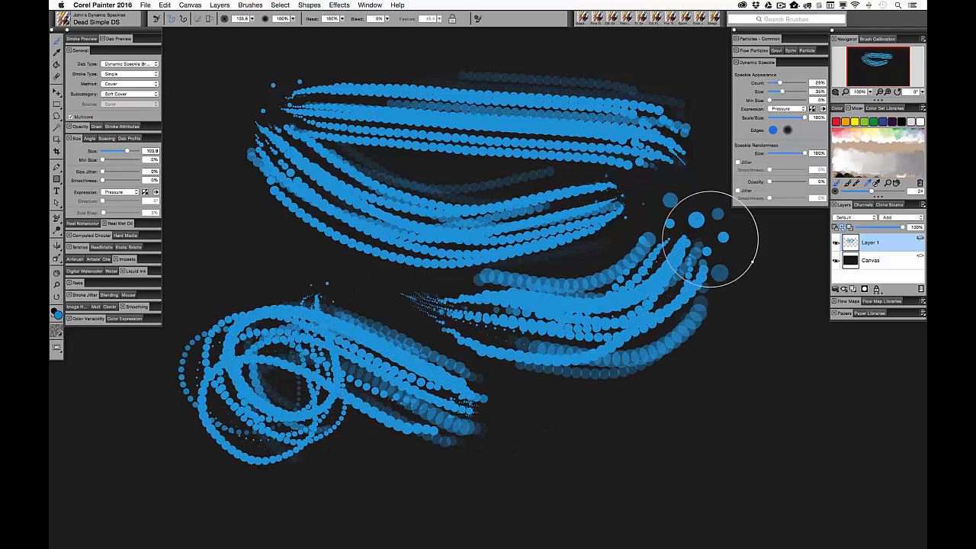
Turn on speckle size Jitter and paint test strokes across the canvas, first with Speckle Randomness Size at 100%, finally at 36%
left_click(738, 162)
mouse_move(793, 290)
left_mouse_down()
mouse_move(760, 394)
mouse_move(726, 422)
mouse_move(581, 404)
mouse_move(493, 374)
mouse_move(302, 261)
mouse_move(260, 218)
mouse_move(229, 235)
left_mouse_up()
mouse_move(211, 48)
left_mouse_down()
mouse_move(238, 61)
mouse_move(339, 48)
mouse_move(455, 73)
mouse_move(622, 77)
left_mouse_up()
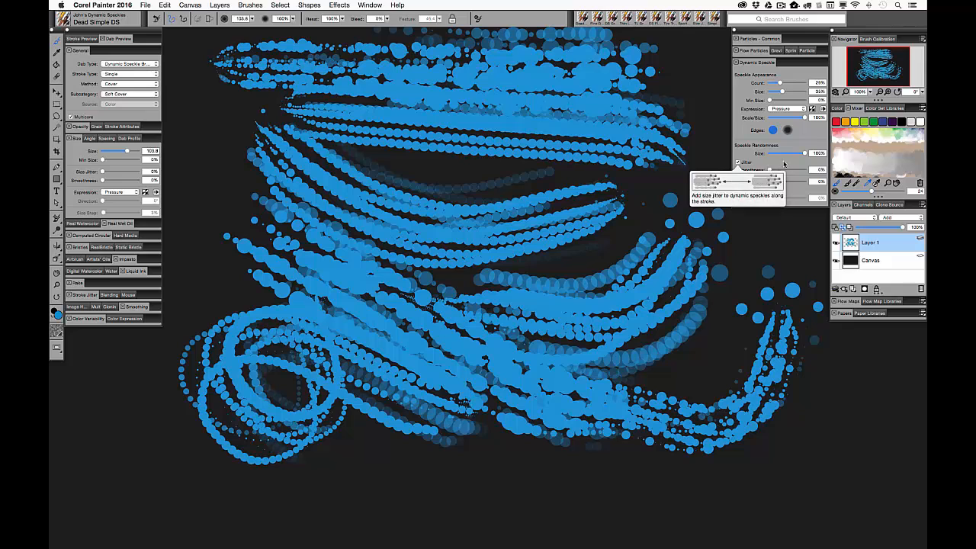
left_click_drag(780, 154, 782, 154)
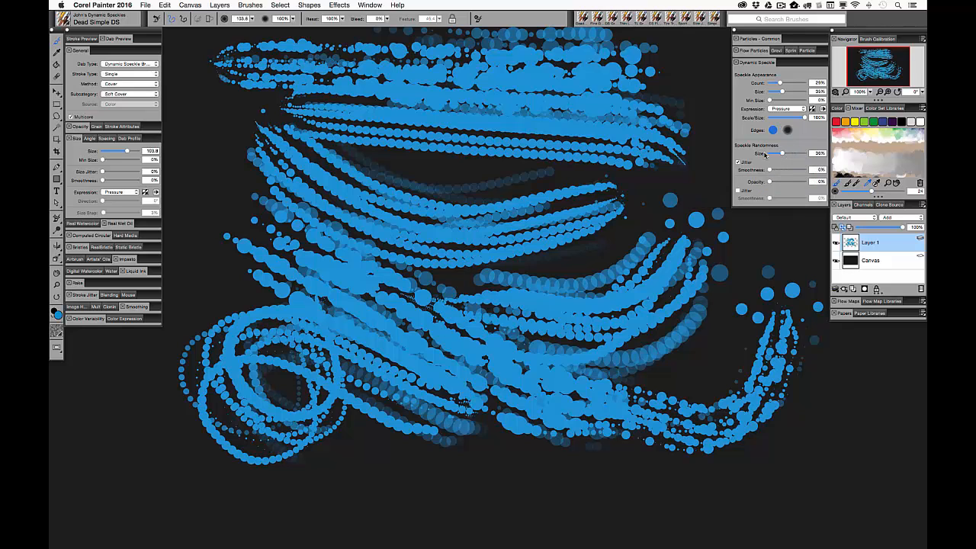
mouse_move(828, 392)
left_mouse_down()
mouse_move(817, 447)
mouse_move(785, 474)
mouse_move(732, 482)
mouse_move(475, 460)
mouse_move(331, 482)
mouse_move(284, 467)
left_mouse_up()
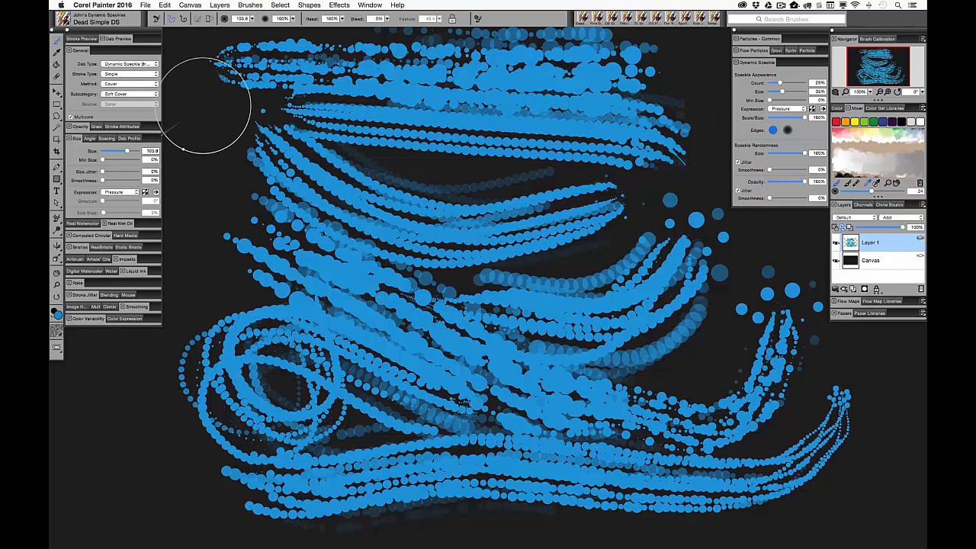
Set Speckle Randomness Size and Opacity to 100% with opacity Jitter on, and paint test strokes, including three horizontal ones on a cleared Layer 1
mouse_move(209, 109)
left_mouse_down()
mouse_move(235, 454)
mouse_move(213, 484)
mouse_move(164, 475)
left_mouse_up()
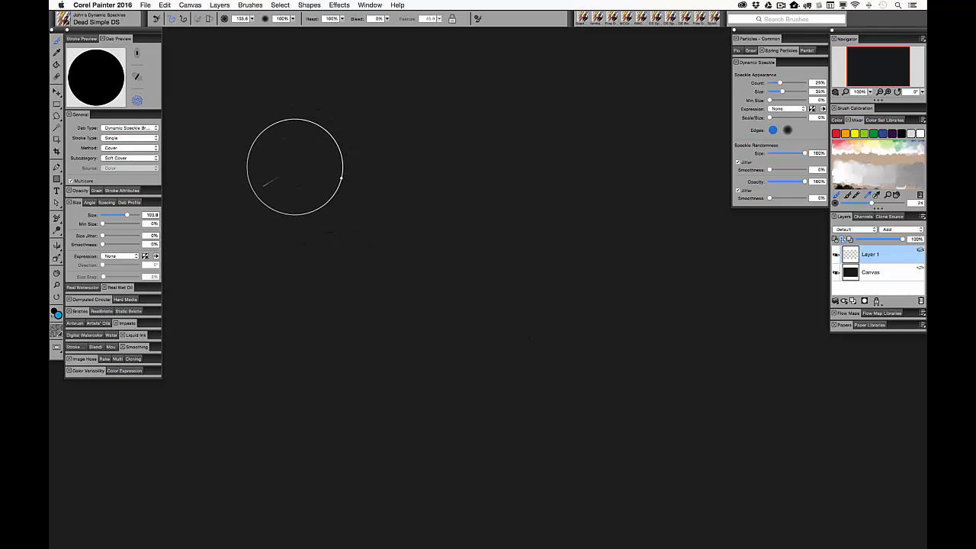
mouse_move(293, 154)
left_mouse_down()
mouse_move(630, 172)
mouse_move(656, 164)
left_mouse_up()
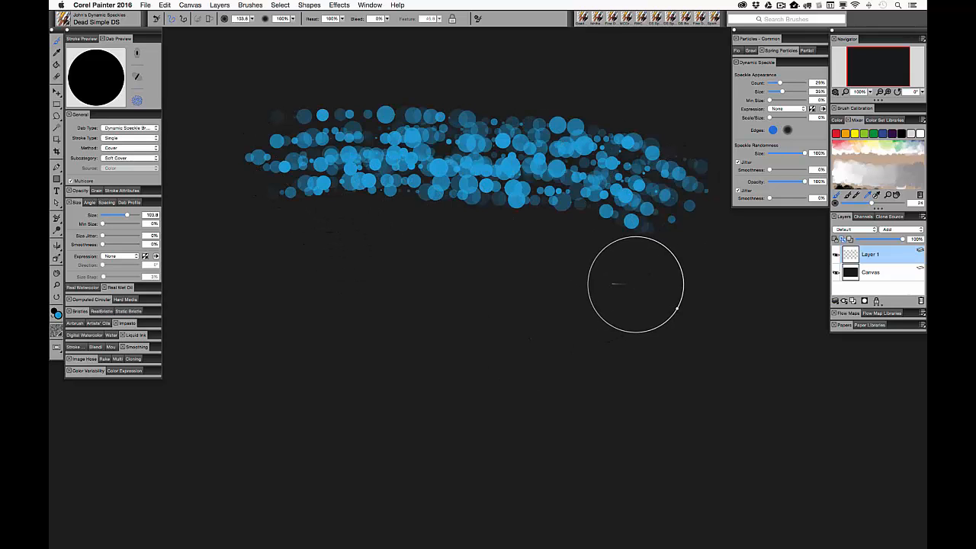
mouse_move(634, 288)
left_mouse_down()
mouse_move(463, 255)
mouse_move(278, 256)
left_mouse_up()
mouse_move(331, 322)
left_mouse_down()
mouse_move(408, 344)
mouse_move(663, 351)
mouse_move(537, 363)
mouse_move(351, 333)
mouse_move(397, 339)
mouse_move(582, 323)
left_mouse_up()
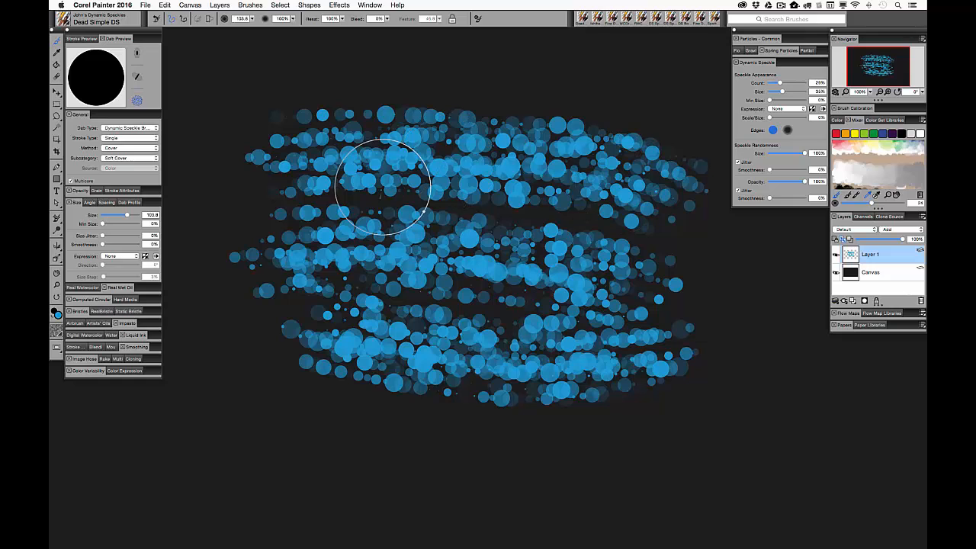
Set the Color Variability hue range to 50% and paint diagonal, vertical and horizontal test strokes over the existing ones
left_click(85, 371)
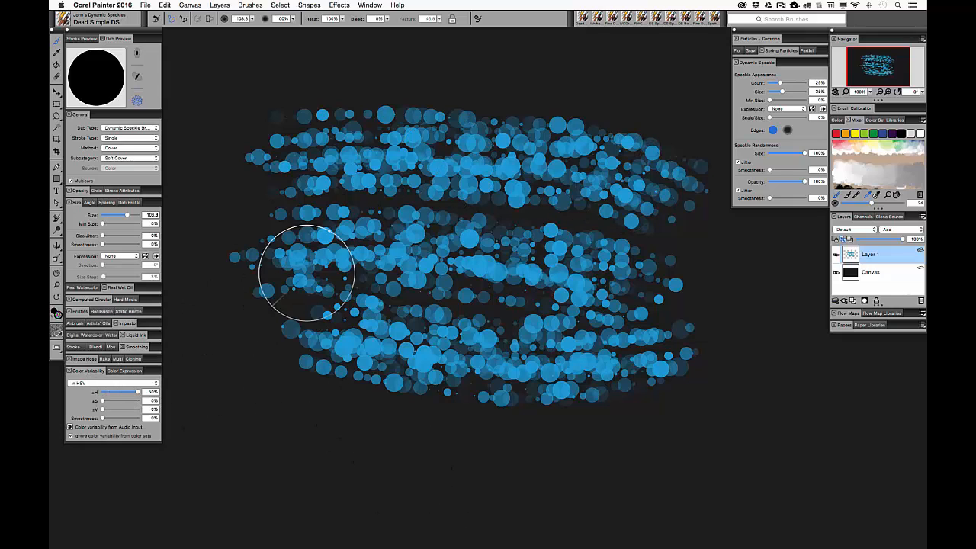
mouse_move(312, 120)
left_mouse_down()
mouse_move(345, 223)
mouse_move(439, 379)
mouse_move(531, 451)
mouse_move(575, 465)
left_mouse_up()
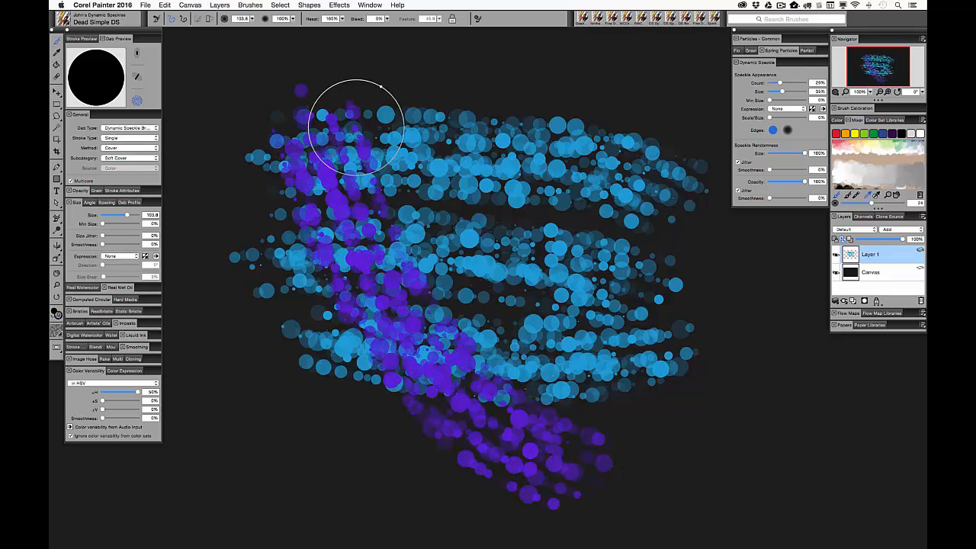
mouse_move(355, 125)
left_mouse_down()
mouse_move(376, 187)
mouse_move(498, 379)
mouse_move(595, 469)
left_mouse_up()
mouse_move(374, 88)
left_mouse_down()
mouse_move(412, 192)
mouse_move(552, 383)
mouse_move(630, 439)
left_mouse_up()
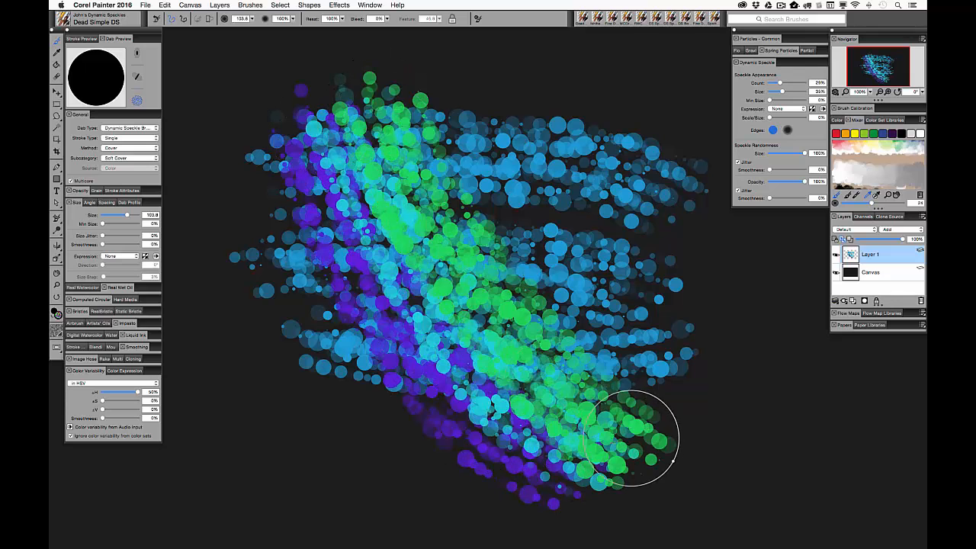
mouse_move(405, 89)
left_mouse_down()
mouse_move(492, 236)
mouse_move(654, 410)
left_mouse_up()
mouse_move(244, 179)
left_mouse_down()
mouse_move(258, 371)
mouse_move(248, 423)
left_mouse_up()
left_click_drag(271, 462, 669, 466)
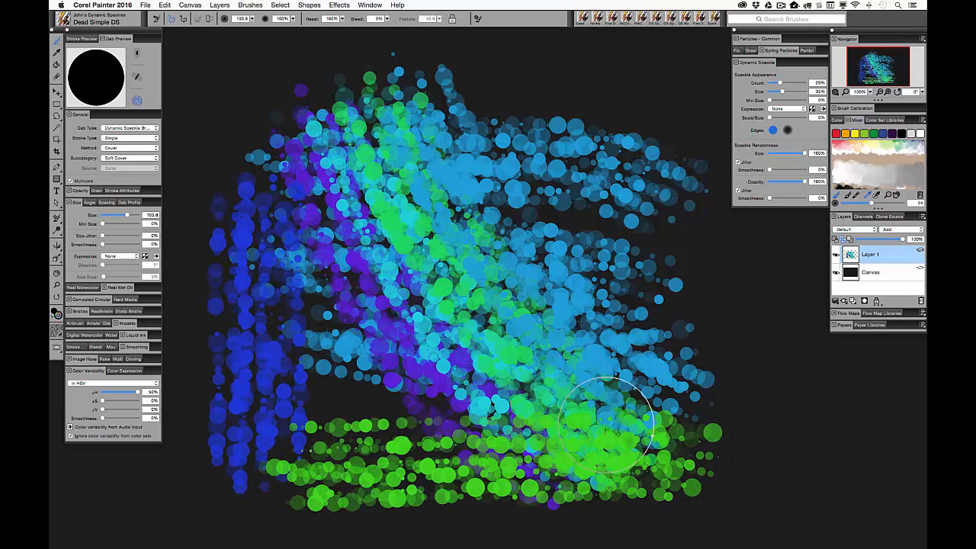
Set the Blending Dryout Amount to its maximum and paint dense multicoloured speckle strokes over the existing ones
left_click(101, 348)
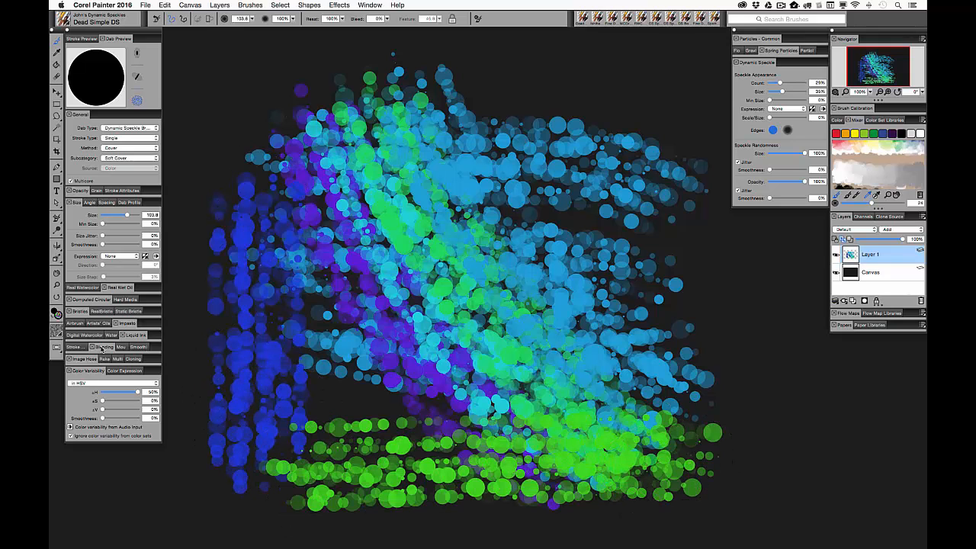
left_click(102, 347)
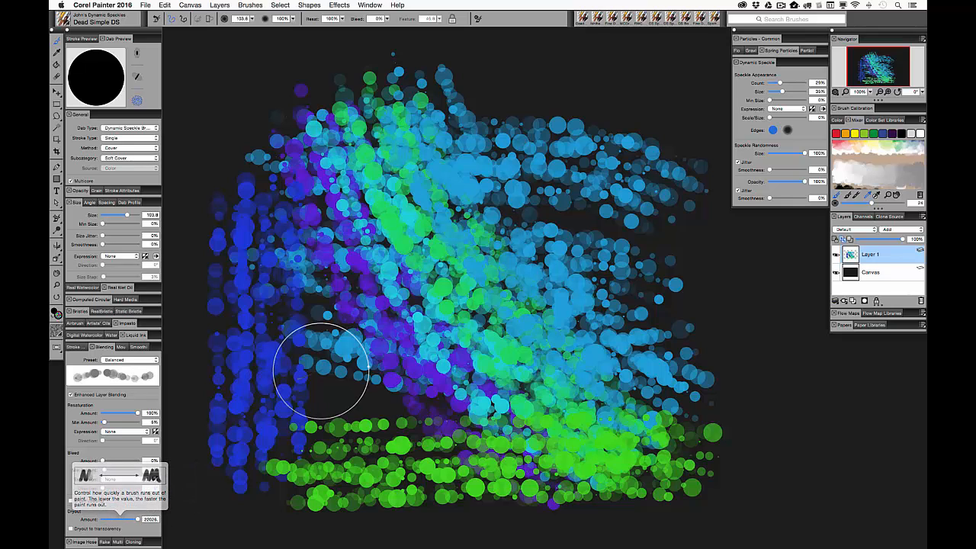
mouse_move(320, 371)
left_mouse_down()
mouse_move(312, 255)
mouse_move(331, 156)
mouse_move(327, 179)
mouse_move(292, 164)
mouse_move(354, 253)
mouse_move(450, 316)
mouse_move(584, 294)
mouse_move(603, 179)
mouse_move(641, 148)
mouse_move(551, 122)
mouse_move(390, 136)
mouse_move(288, 122)
mouse_move(360, 127)
mouse_move(319, 222)
mouse_move(501, 154)
mouse_move(561, 301)
mouse_move(479, 238)
mouse_move(462, 141)
mouse_move(441, 336)
left_mouse_up()
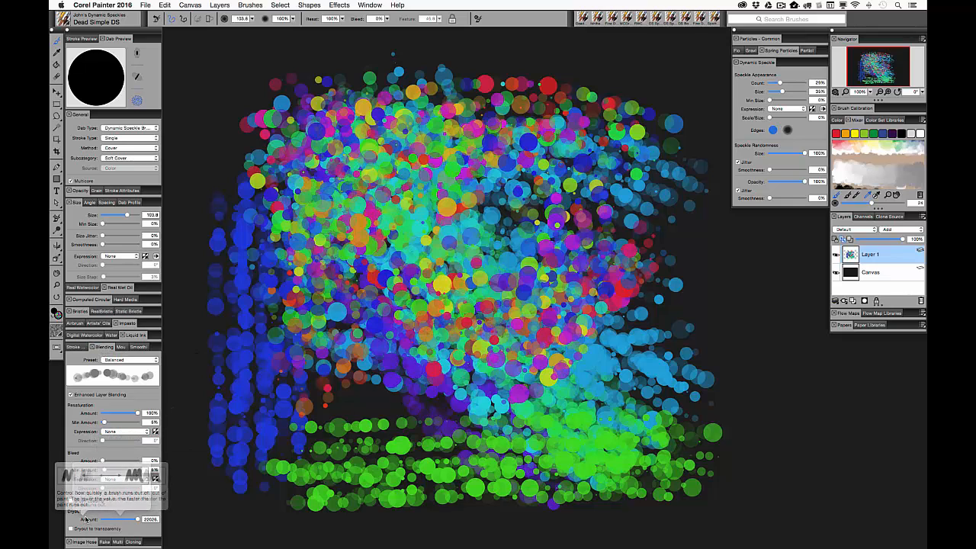
left_click(104, 348)
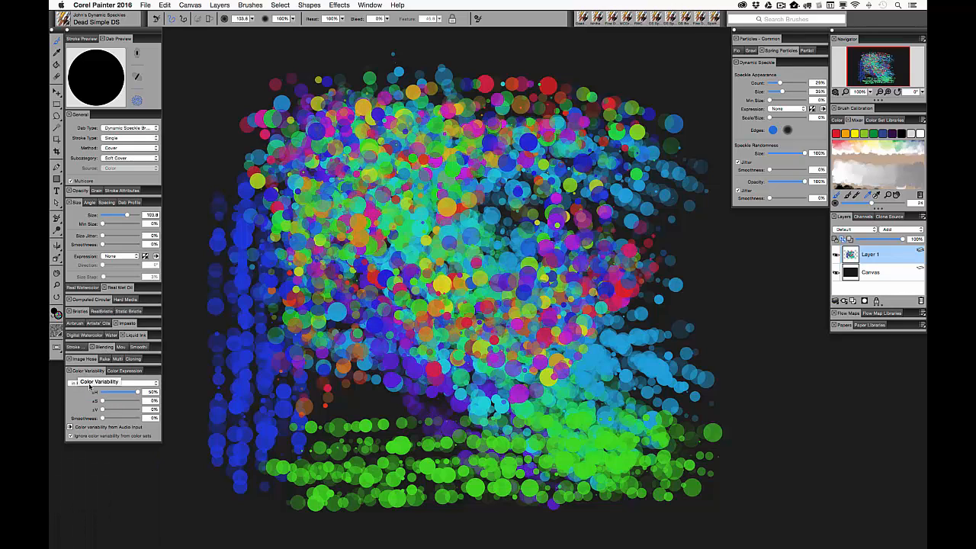
left_click_drag(263, 423, 652, 286)
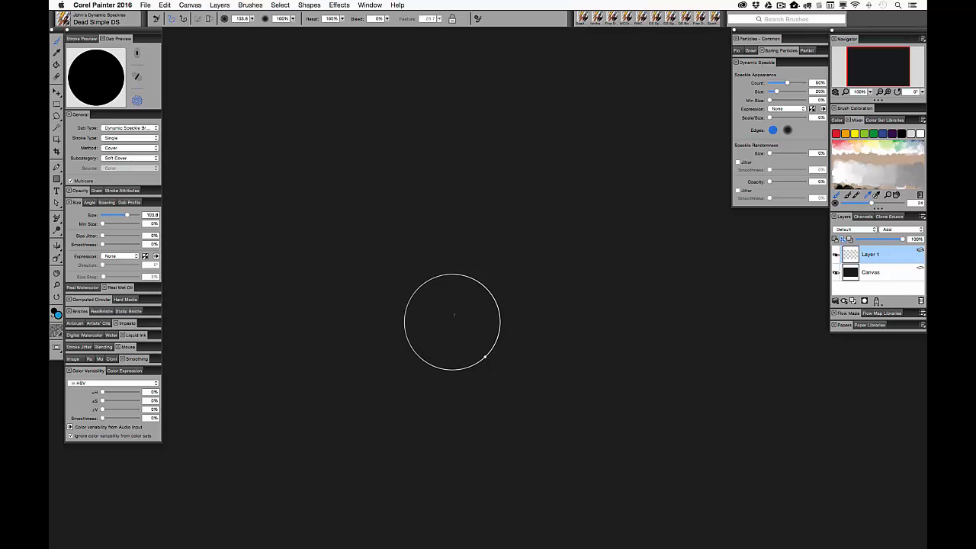
On a cleared Layer 1, paint a horizontal stroke with speckle Count 60% and Size 20%, and a scattered stroke with increased Stroke Jitter
mouse_move(305, 122)
left_mouse_down()
mouse_move(285, 109)
mouse_move(667, 130)
mouse_move(656, 152)
left_mouse_up()
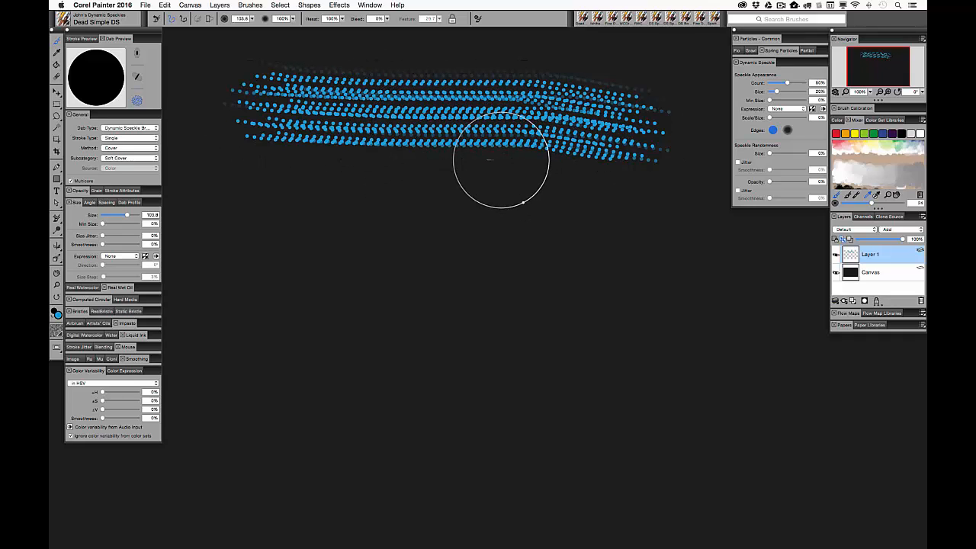
left_click(79, 348)
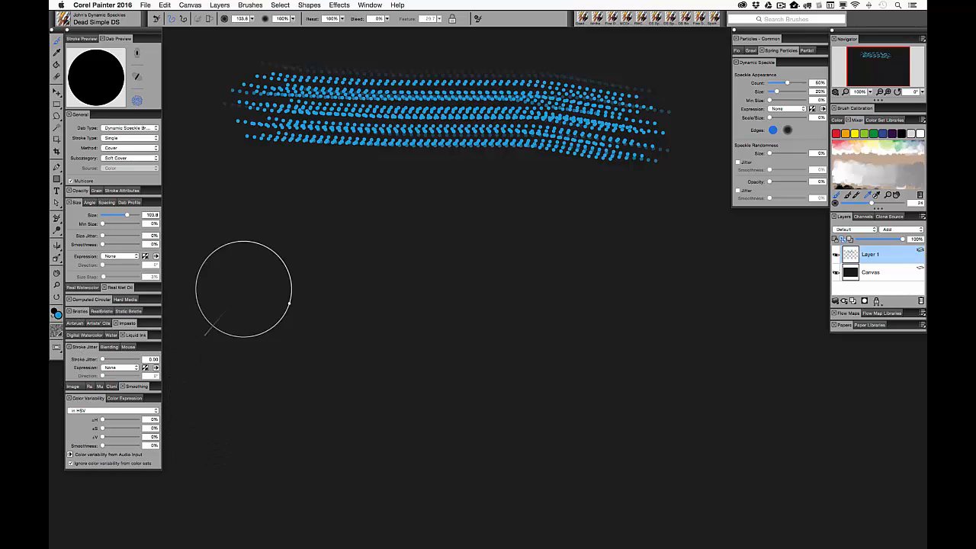
mouse_move(263, 243)
left_mouse_down()
mouse_move(556, 267)
mouse_move(671, 301)
left_mouse_up()
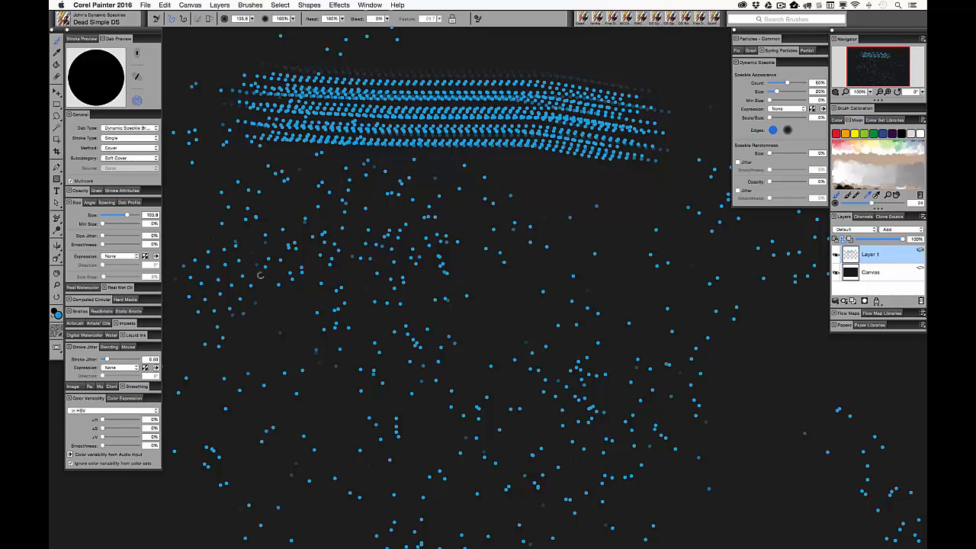
Set Stroke Jitter to 0.50 and paint a stroke below the first band, and raise it to 0.99 for further strokes beneath
mouse_move(260, 275)
left_mouse_down()
mouse_move(276, 230)
mouse_move(705, 292)
mouse_move(412, 243)
left_mouse_up()
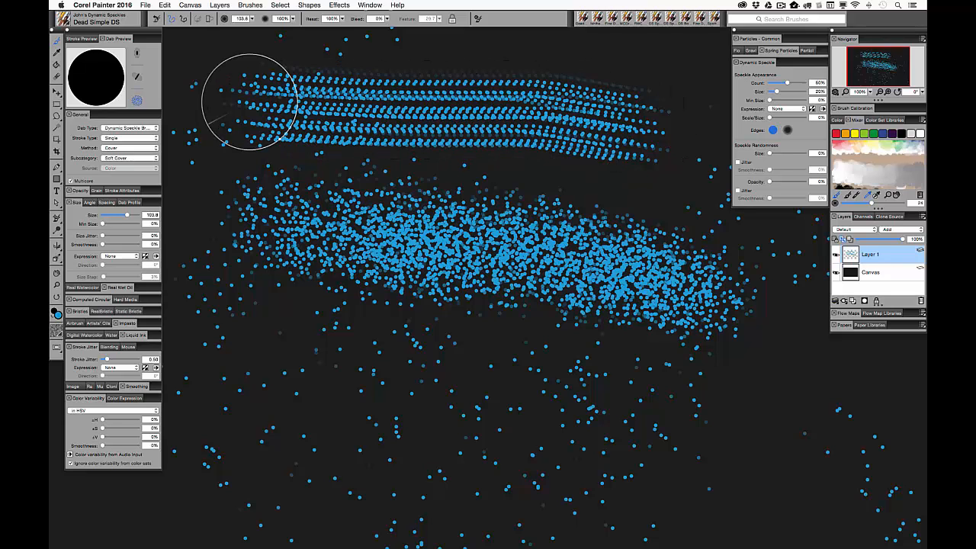
left_click_drag(290, 343, 683, 377)
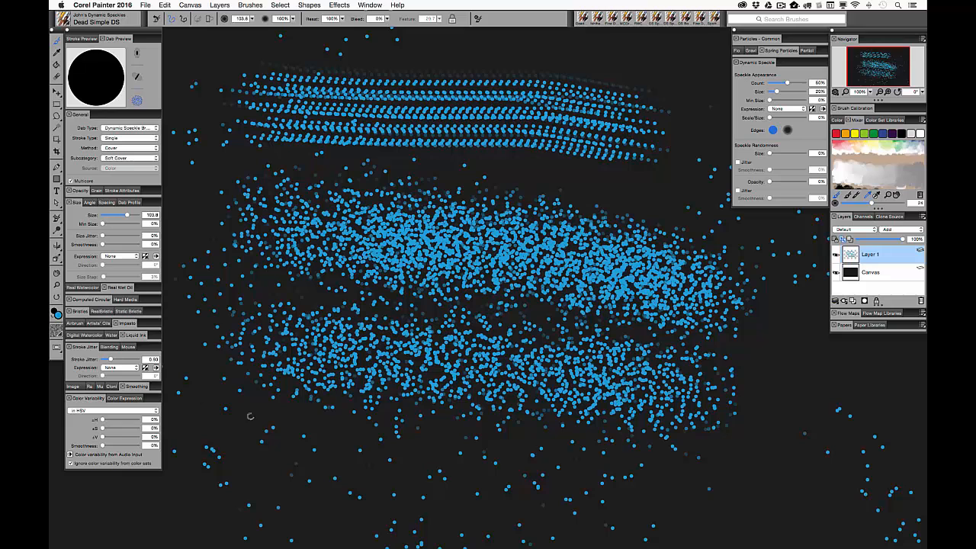
mouse_move(250, 417)
left_mouse_down()
mouse_move(486, 448)
mouse_move(633, 445)
mouse_move(540, 459)
mouse_move(292, 430)
left_mouse_up()
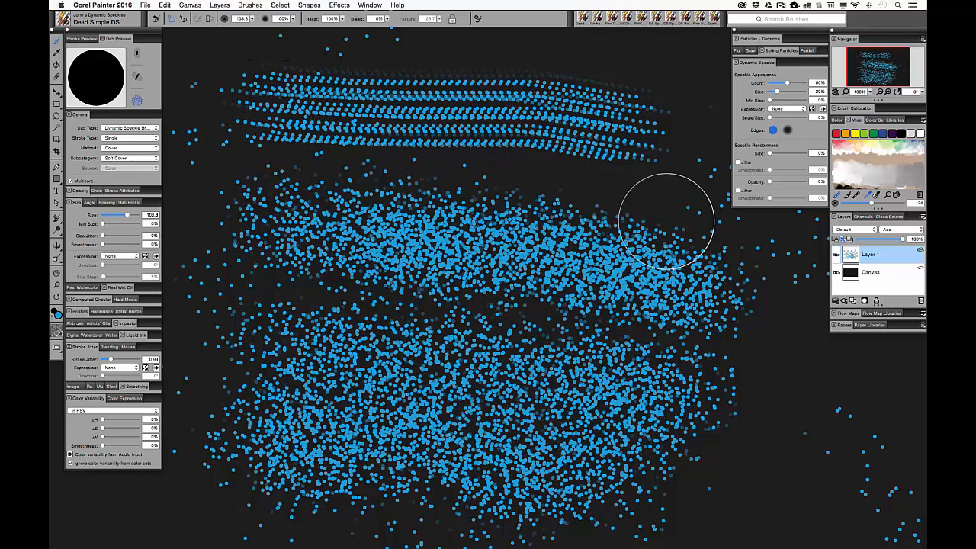
Clear Layer 1, reset Stroke Jitter to 0.00, and paint a horizontal test stroke near the canvas top with Spacing at 50%
mouse_move(666, 221)
left_mouse_down()
mouse_move(753, 357)
mouse_move(744, 443)
mouse_move(654, 256)
mouse_move(490, 417)
left_mouse_up()
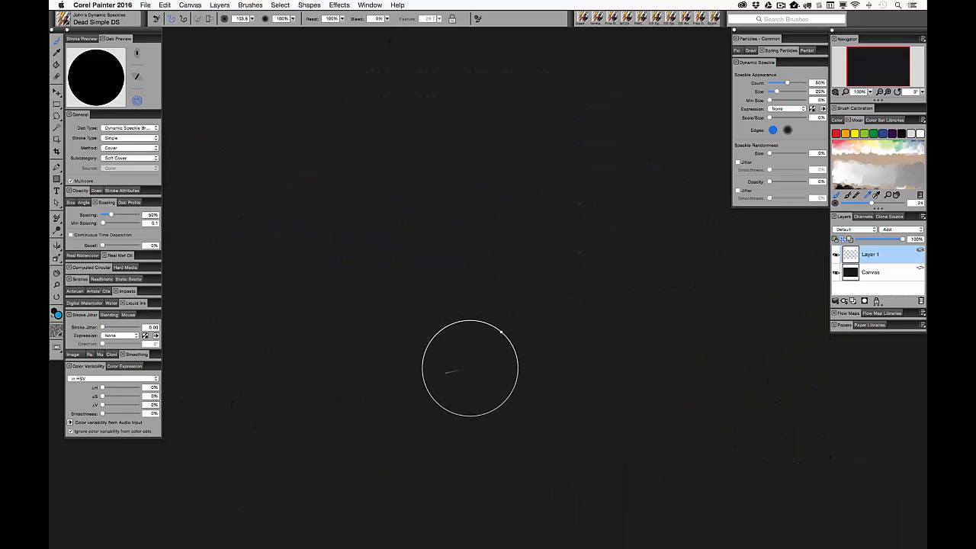
mouse_move(228, 109)
left_mouse_down()
mouse_move(603, 113)
mouse_move(673, 129)
mouse_move(698, 109)
left_mouse_up()
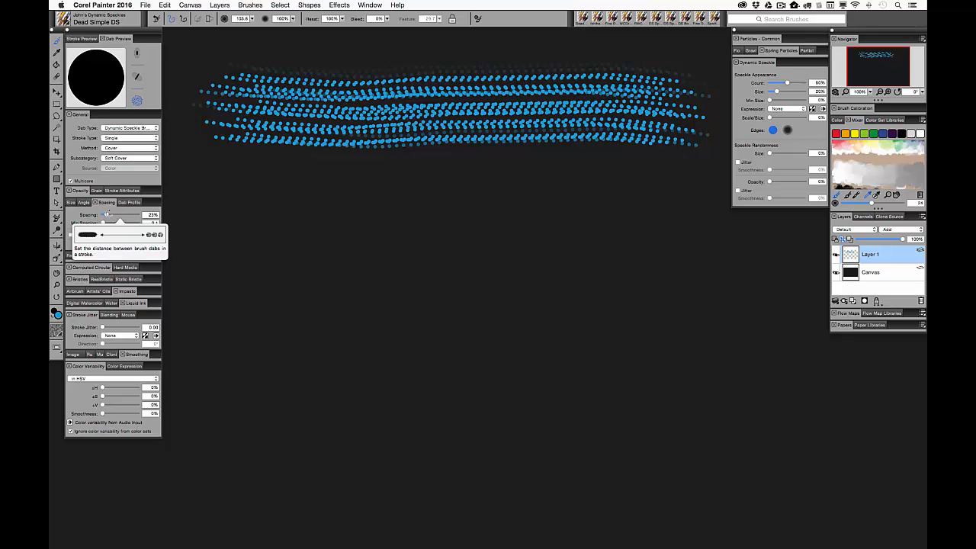
Set the dab Spacing to 23% and paint vertical, looping and diagonal test strokes below the dotted one
left_click_drag(105, 213, 107, 215)
mouse_move(247, 211)
left_mouse_down()
mouse_move(499, 221)
mouse_move(638, 296)
mouse_move(579, 409)
mouse_move(377, 421)
mouse_move(291, 351)
mouse_move(262, 376)
left_mouse_up()
mouse_move(240, 488)
left_mouse_down()
mouse_move(239, 425)
mouse_move(316, 174)
mouse_move(371, 371)
mouse_move(374, 482)
left_mouse_up()
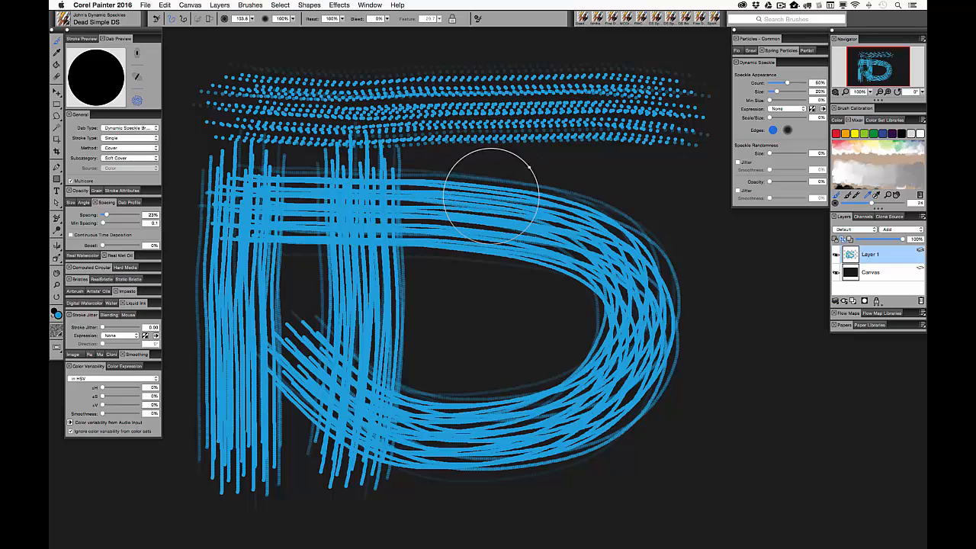
mouse_move(457, 218)
left_mouse_down()
mouse_move(547, 315)
mouse_move(707, 398)
left_mouse_up()
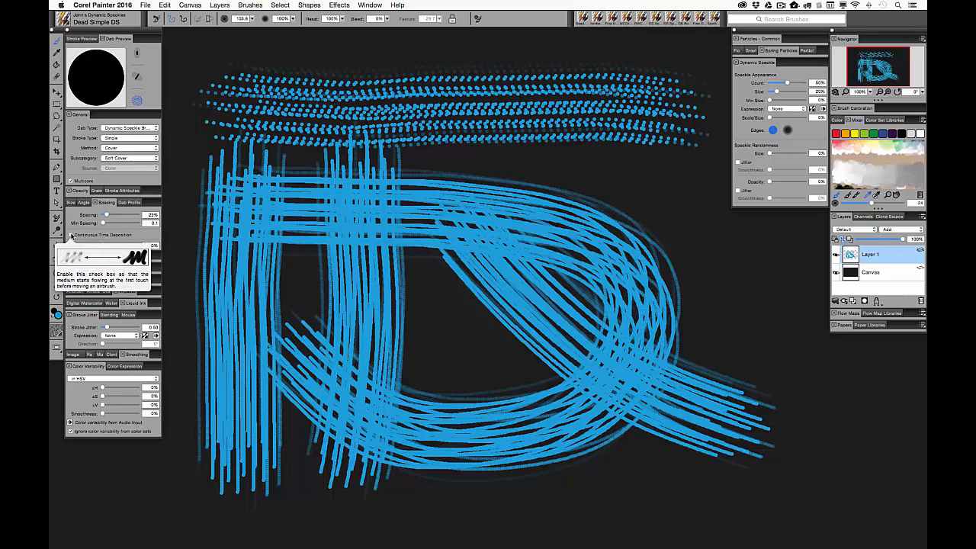
With Stroke Jitter 0.50 and Continuous Time Deposition on, build up two round patches, and paint sweeping scattered strokes with speckle Size at 7%
mouse_move(435, 349)
left_mouse_down()
mouse_move(461, 343)
mouse_move(455, 177)
mouse_move(478, 184)
left_mouse_up()
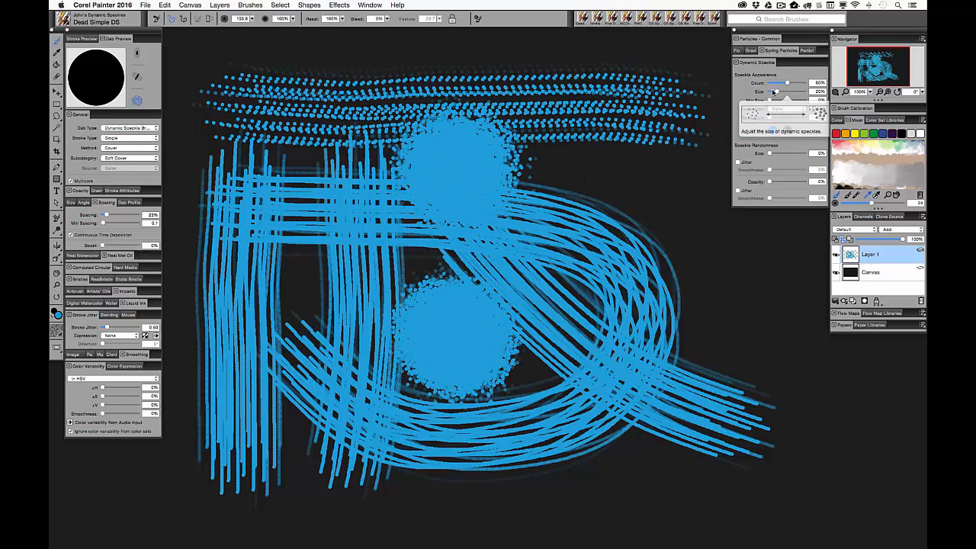
left_click(773, 92)
left_click_drag(771, 92, 770, 92)
mouse_move(633, 168)
left_mouse_down()
mouse_move(682, 196)
mouse_move(763, 420)
mouse_move(760, 343)
mouse_move(458, 76)
mouse_move(549, 107)
mouse_move(301, 104)
mouse_move(306, 221)
mouse_move(354, 320)
left_mouse_up()
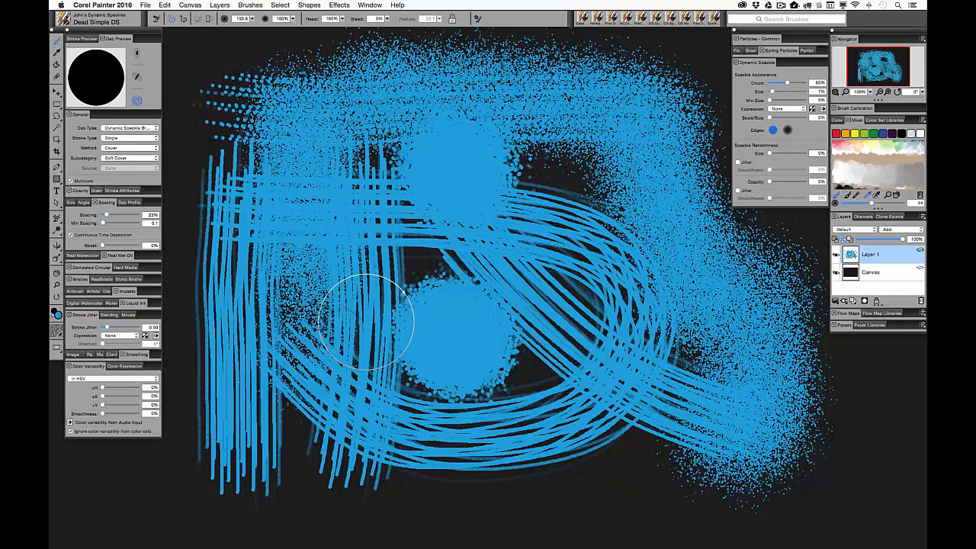
left_click_drag(366, 322, 736, 487)
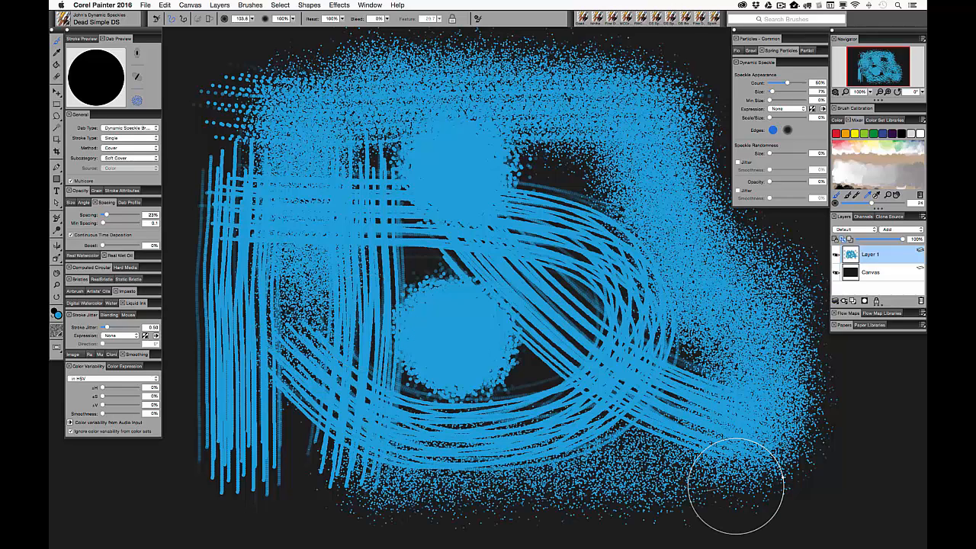